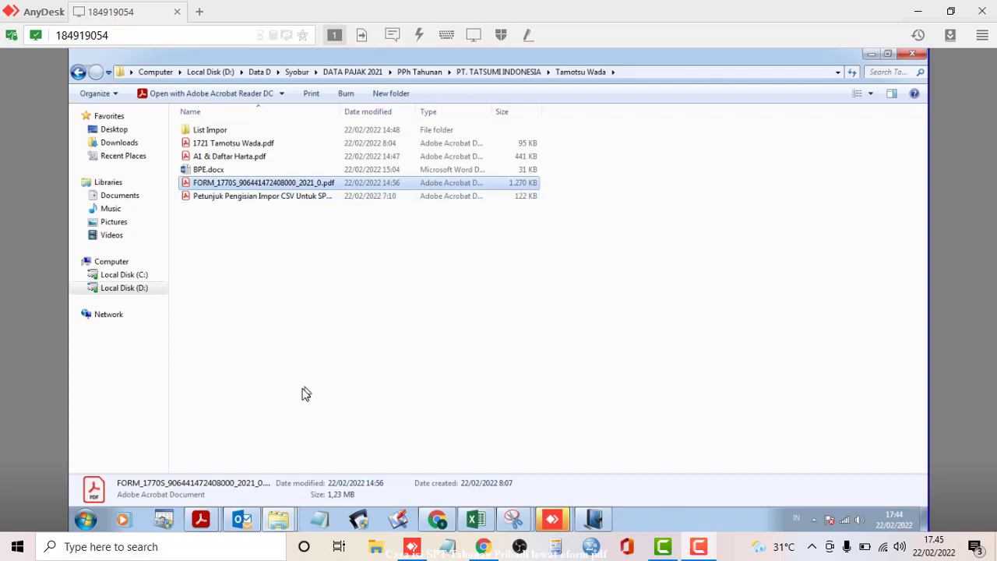
- Switch to Chrome and log in to DJP Online by entering the security code, declining to update the saved password
click(437, 519)
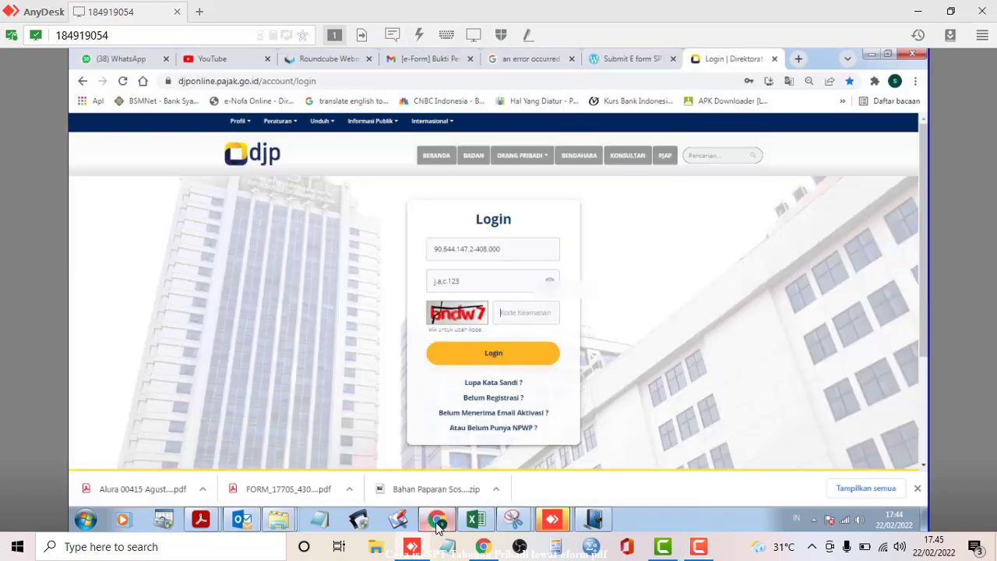
click(549, 282)
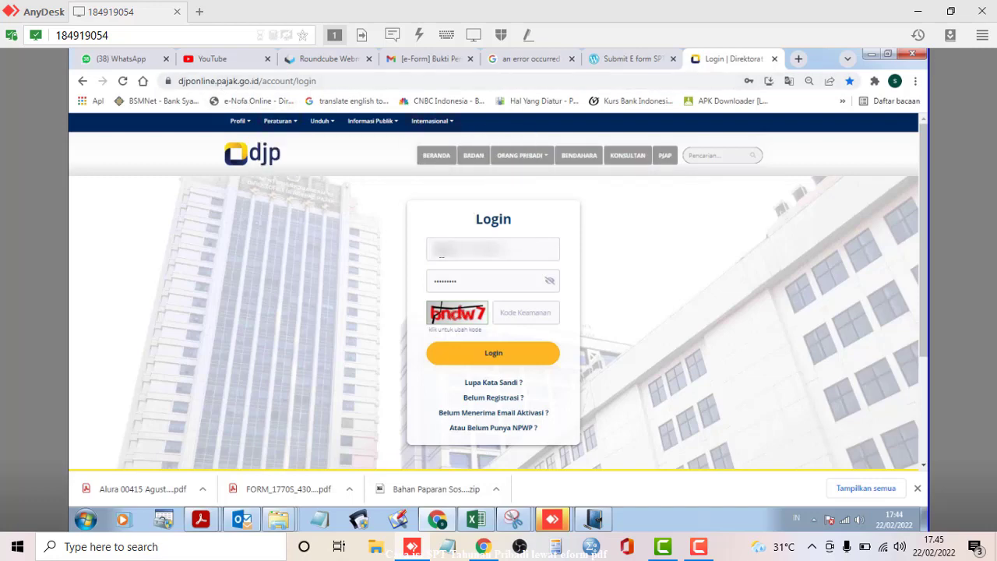
click(533, 316)
text(bndw7)
click(508, 357)
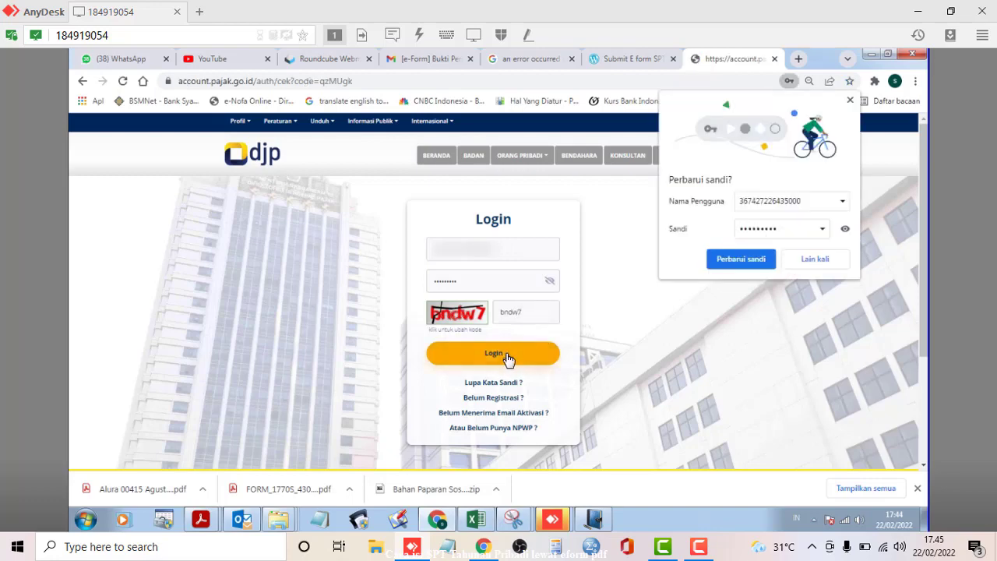
click(816, 258)
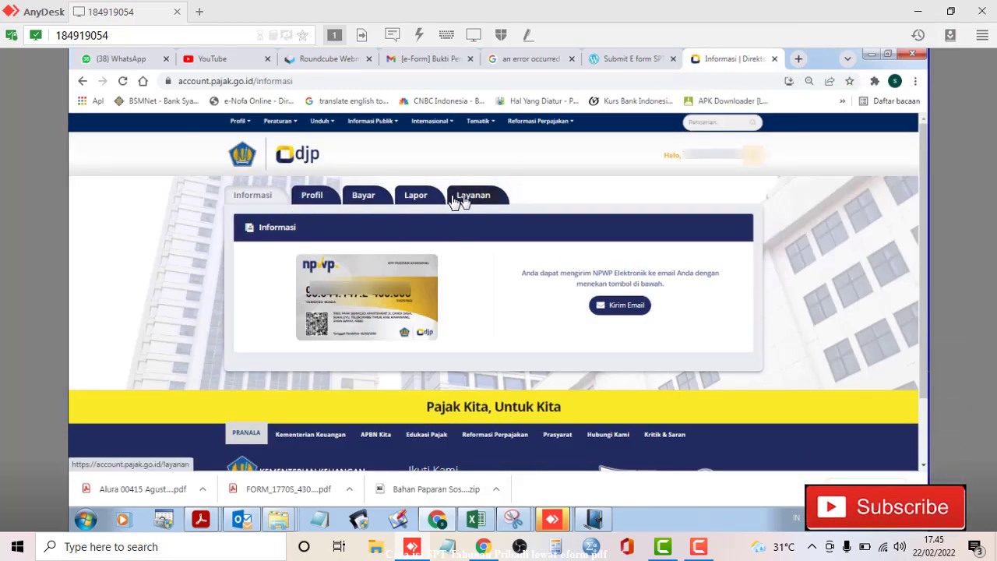
- Open the e-Form PDF service from the Lapor section and view its Adobe PDF Reader download page
click(413, 199)
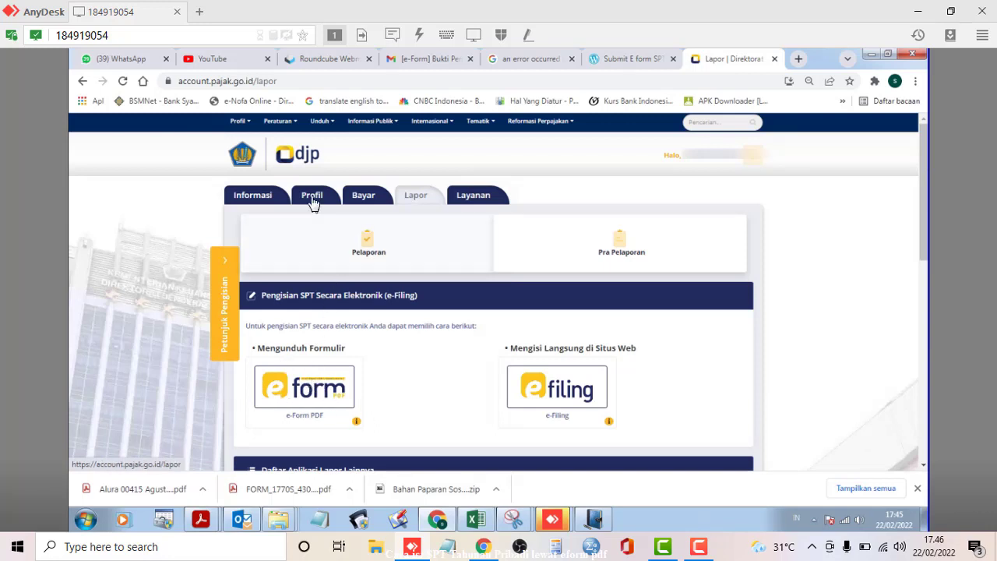
click(319, 395)
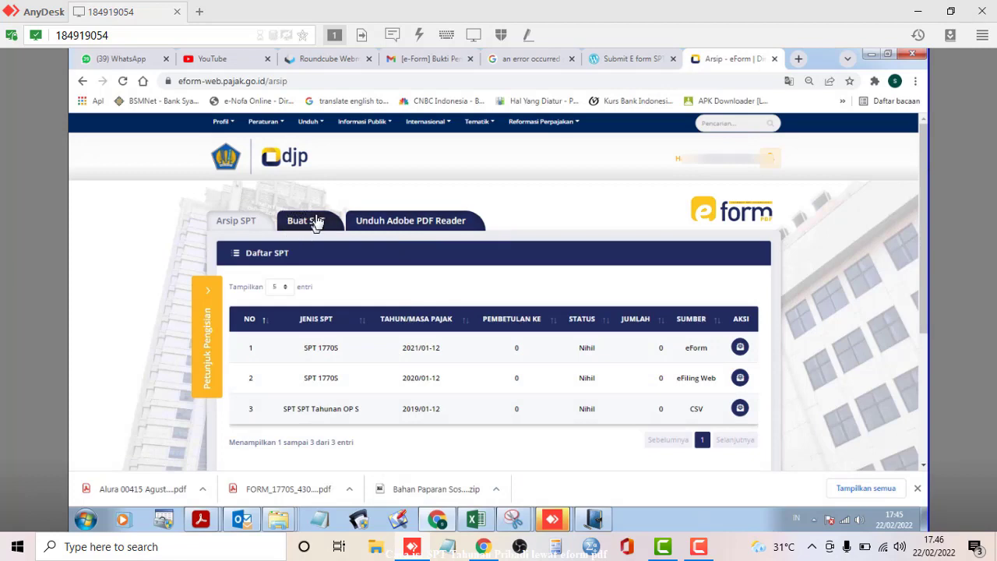
click(425, 228)
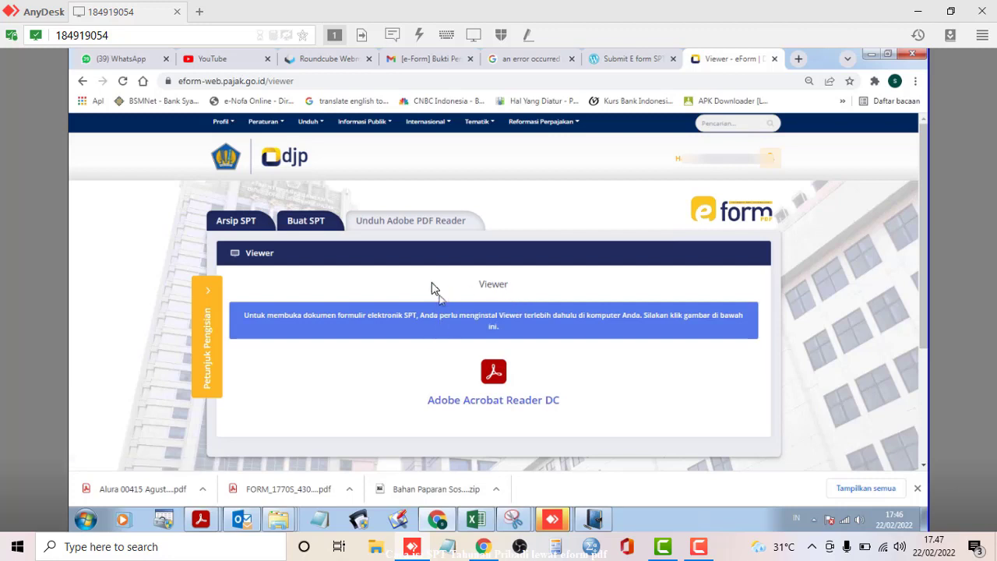
- Start a new SPT, answer Tidak to the business, separate tax obligation and under-60-million income questions, and open the Formulir 1770S e-Form request
click(306, 222)
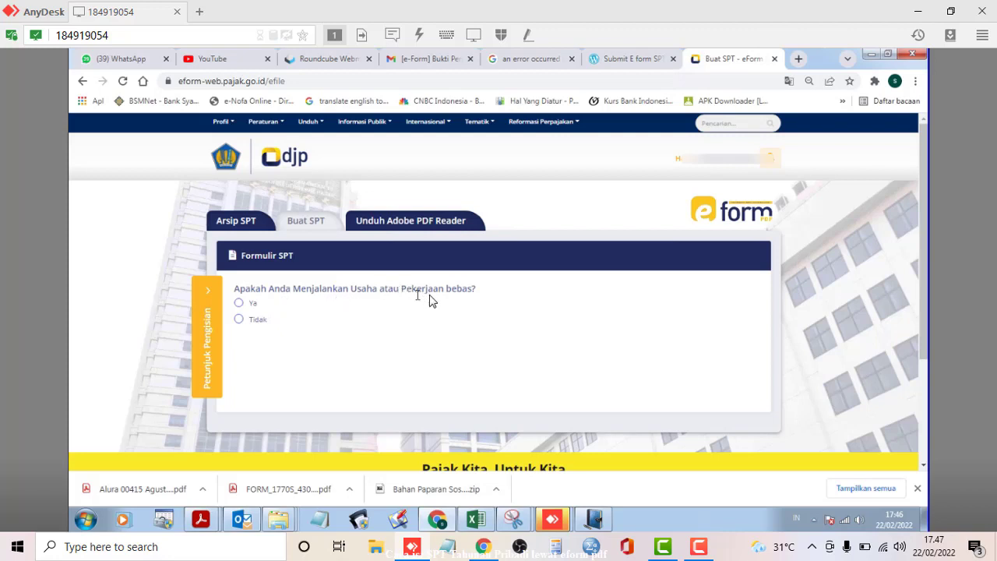
click(240, 320)
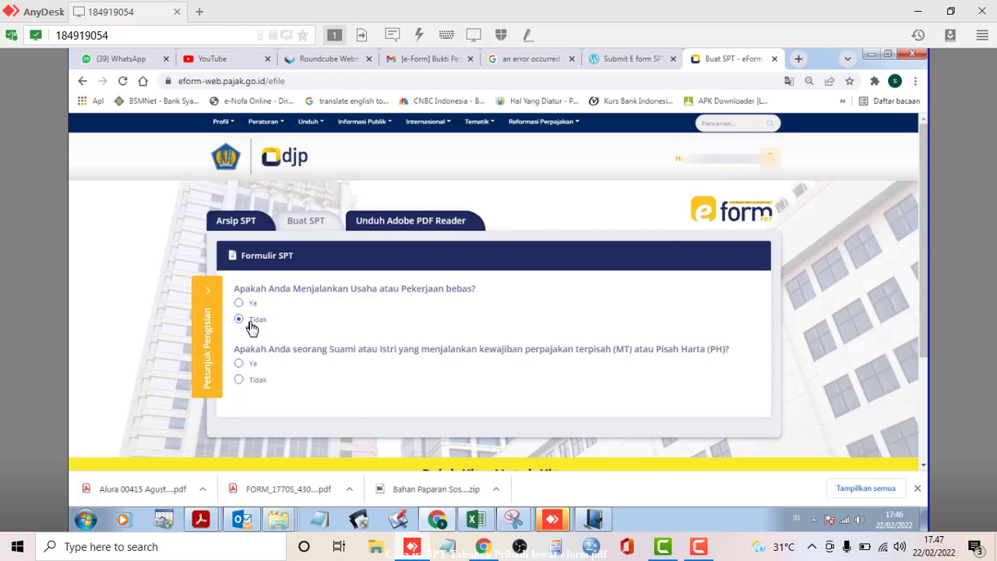
click(240, 304)
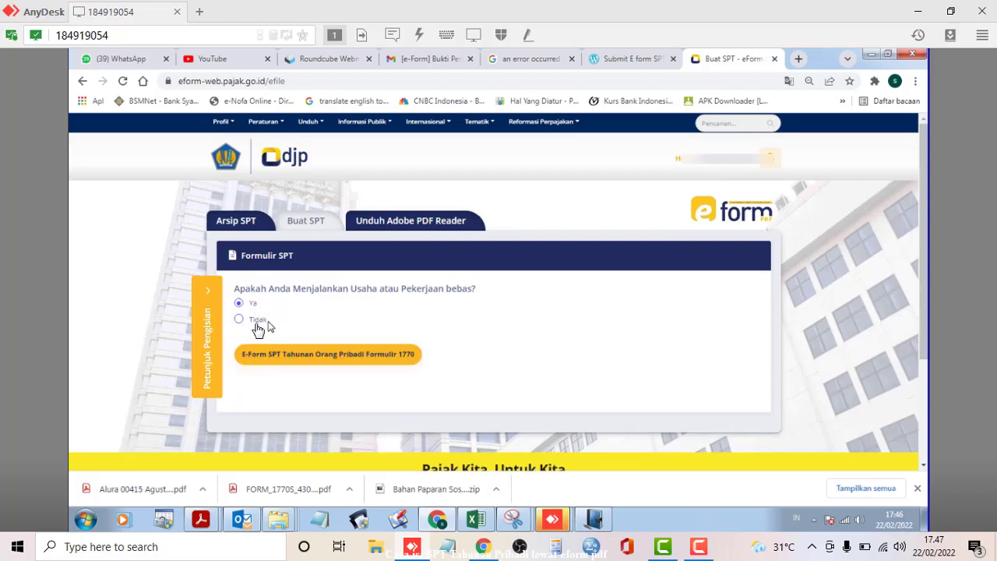
click(239, 319)
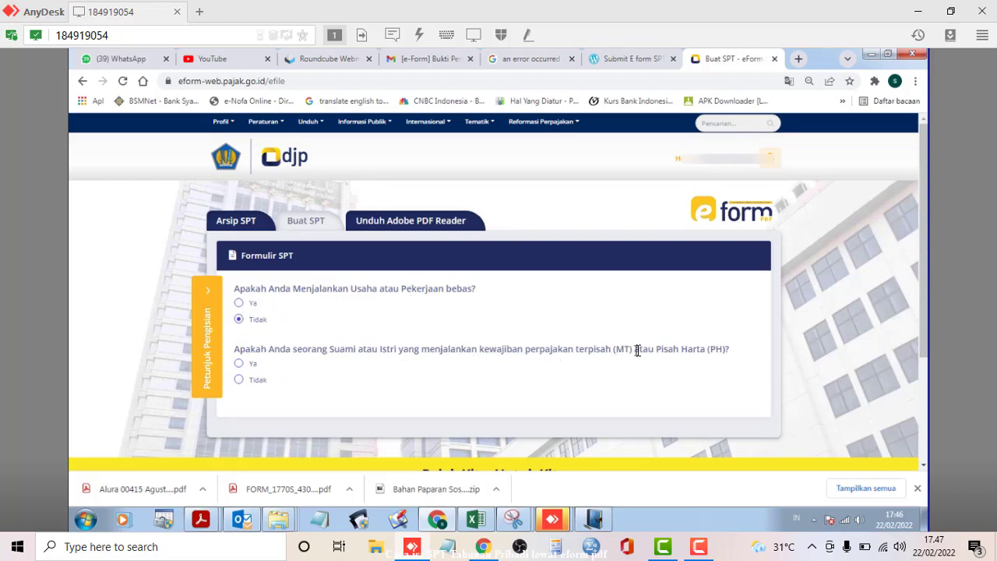
click(239, 380)
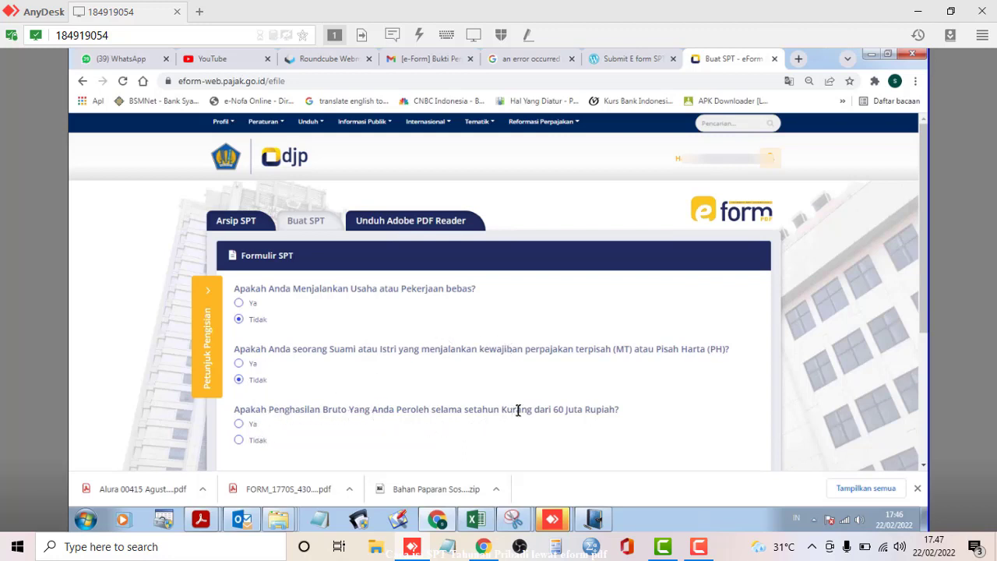
click(239, 441)
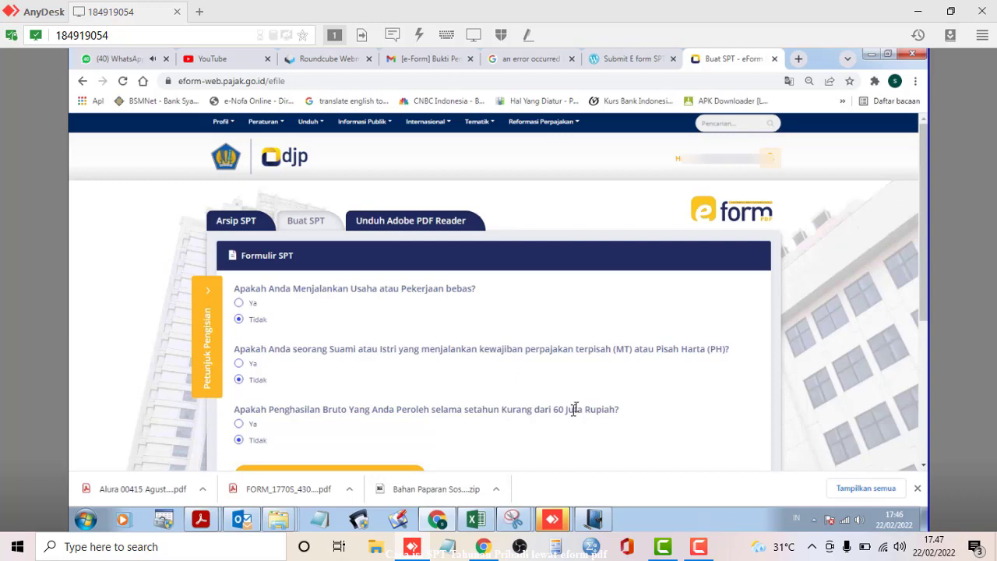
scroll(574, 409, down, 2)
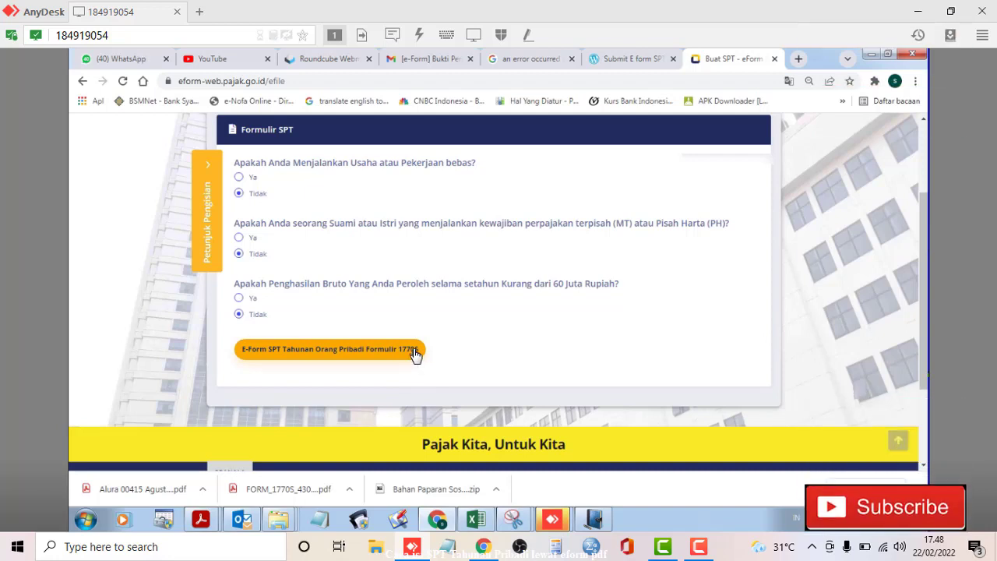
click(298, 352)
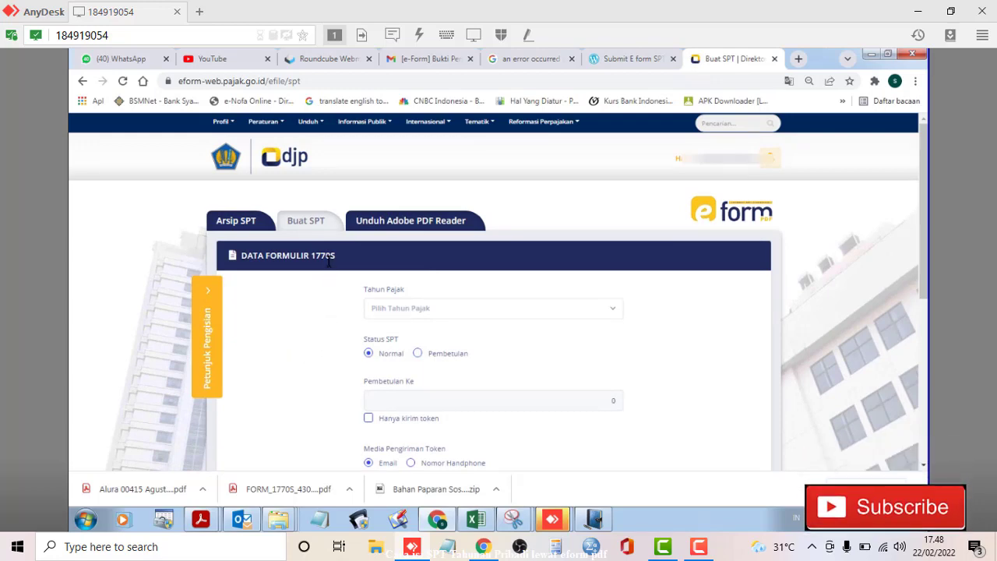
- Set the Formulir 1770S tax year to 2021 and the SPT status to Pembetulan
scroll(556, 350, down, 1)
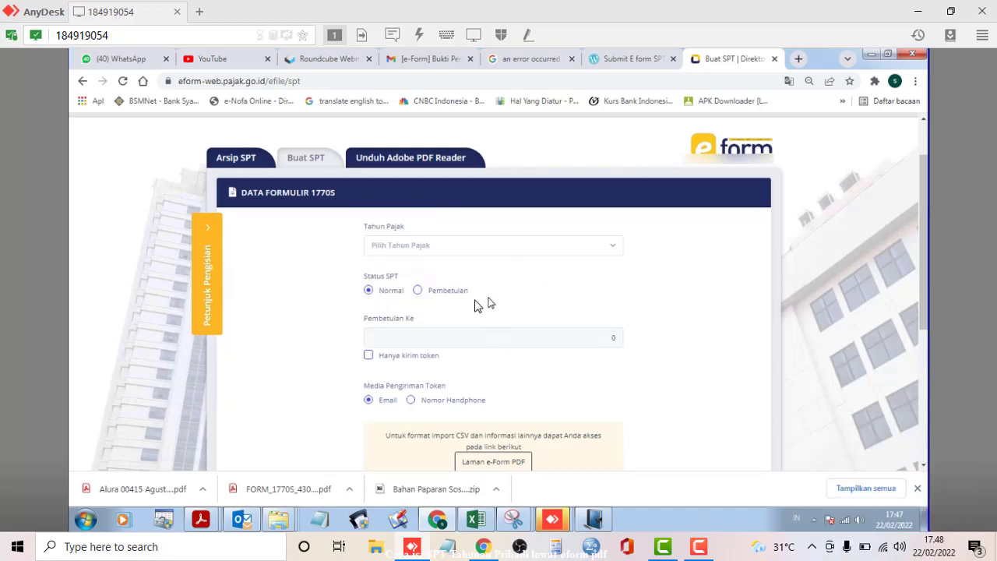
click(615, 251)
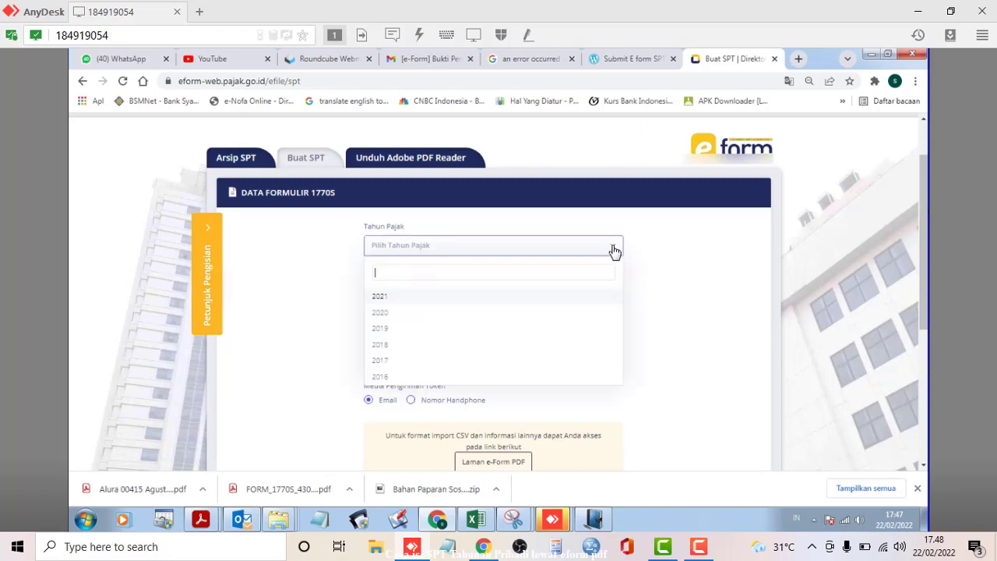
click(392, 304)
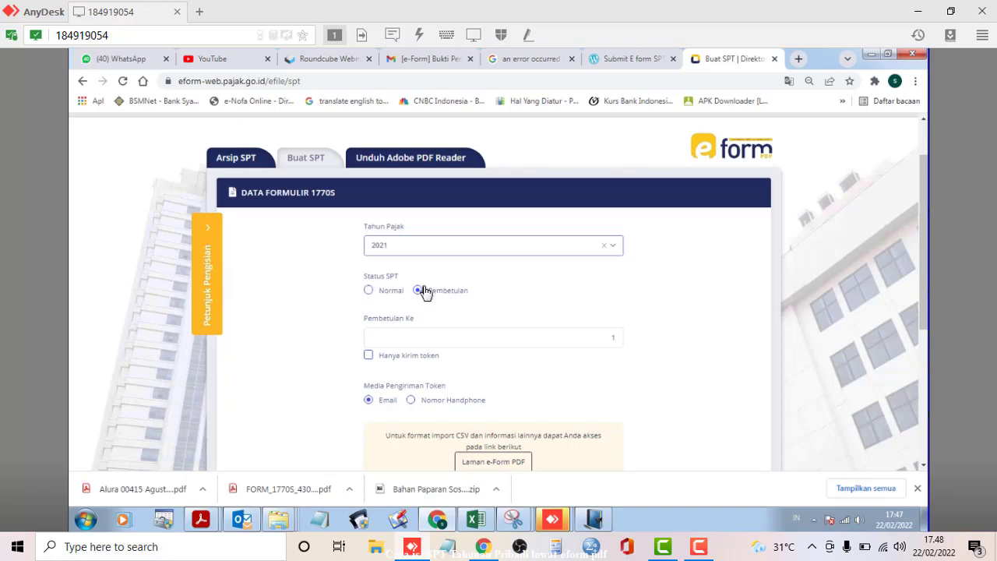
- Review the correction number, token delivery options and request submission section of the Formulir 1770S data
scroll(457, 306, down, 2)
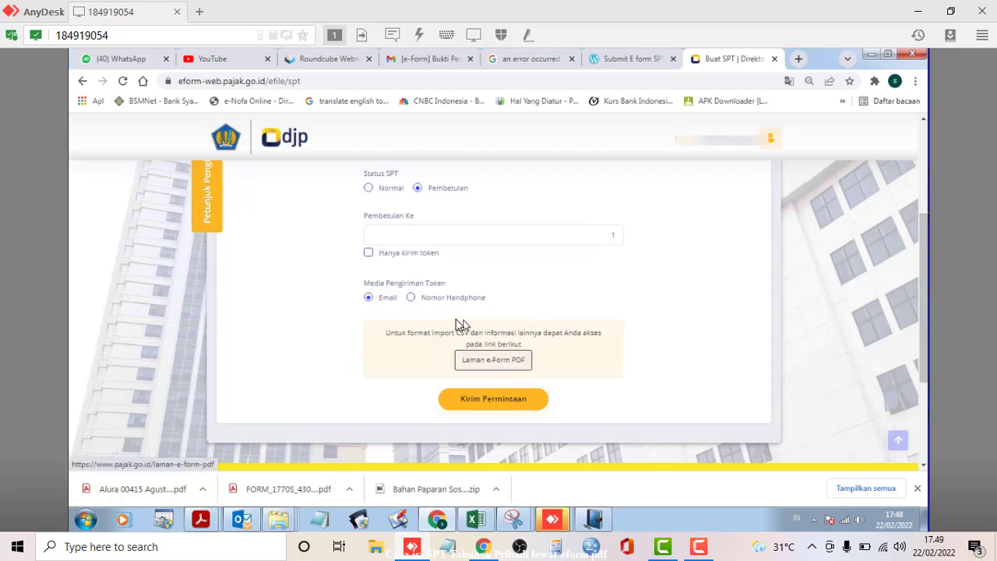
scroll(434, 327, up, 2)
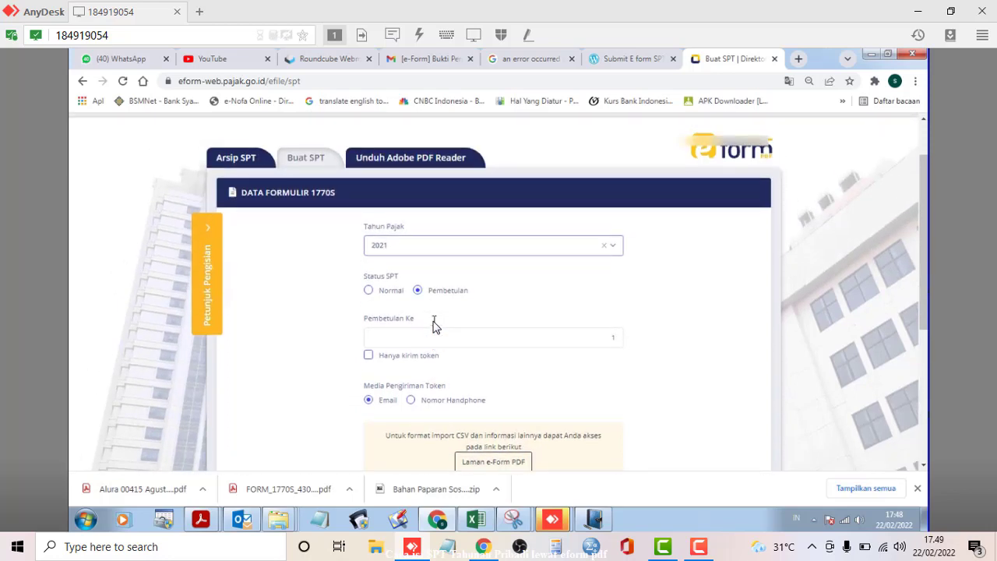
scroll(434, 322, down, 3)
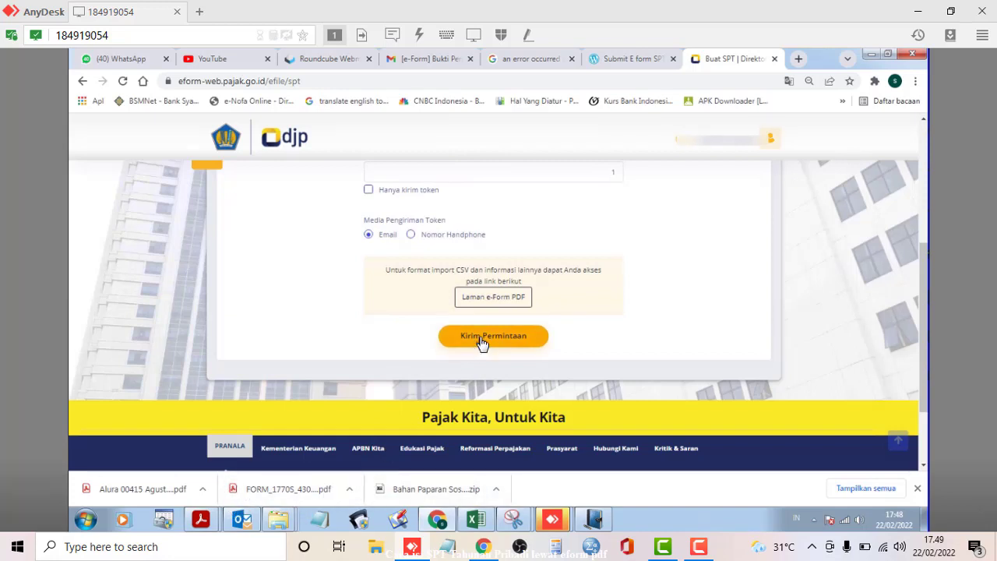
scroll(481, 342, up, 2)
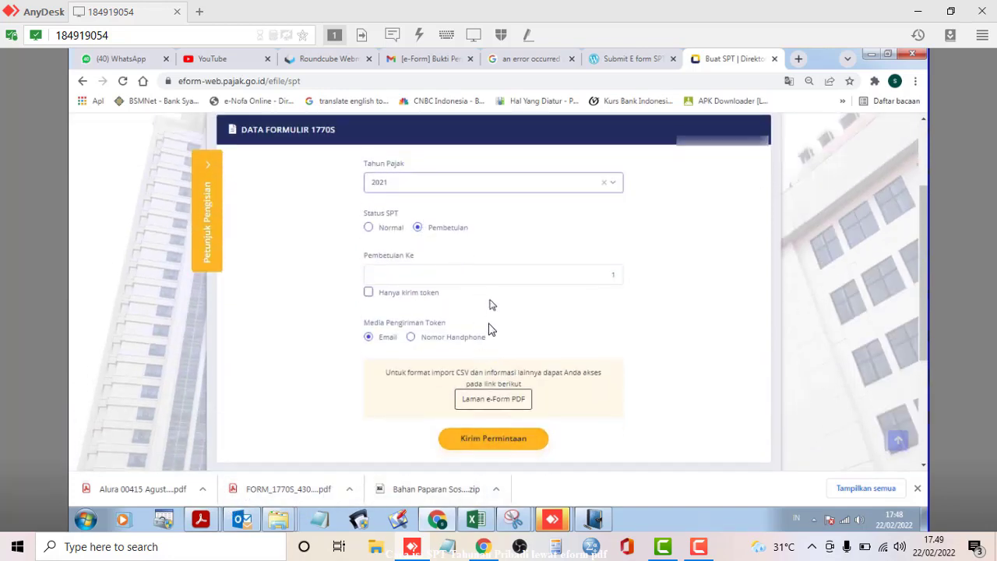
scroll(491, 329, down, 1)
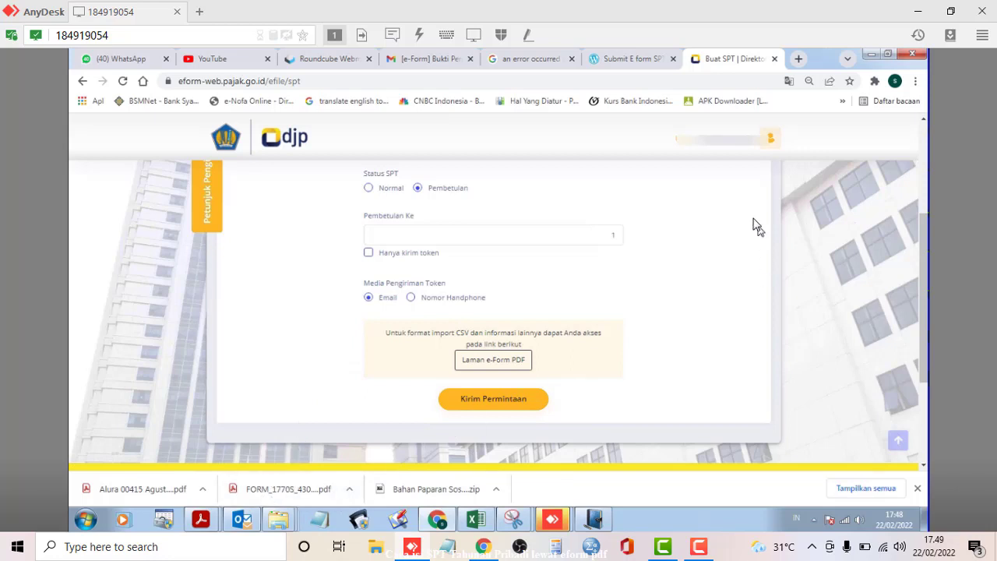
scroll(757, 225, up, 2)
scroll(750, 200, down, 2)
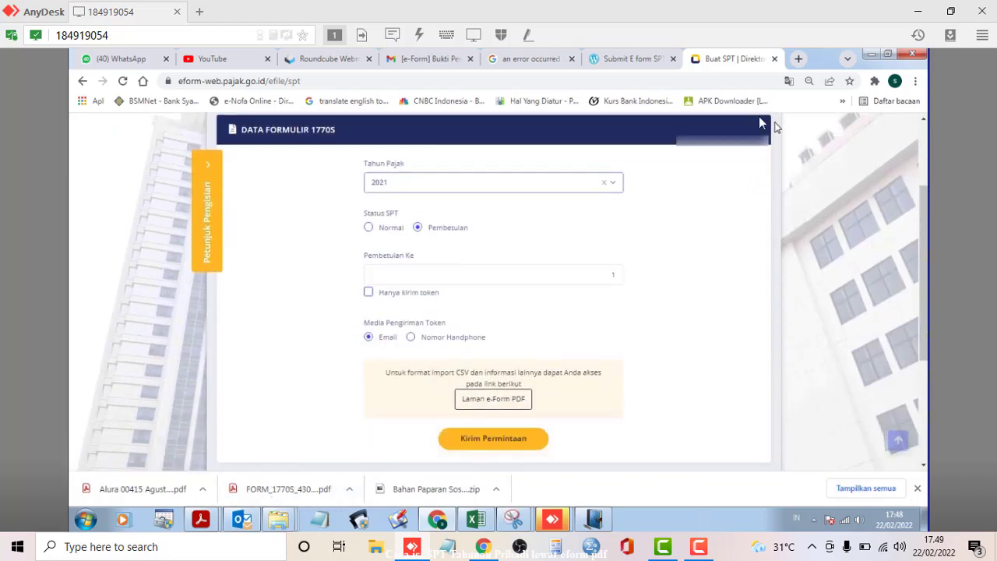
scroll(742, 197, up, 2)
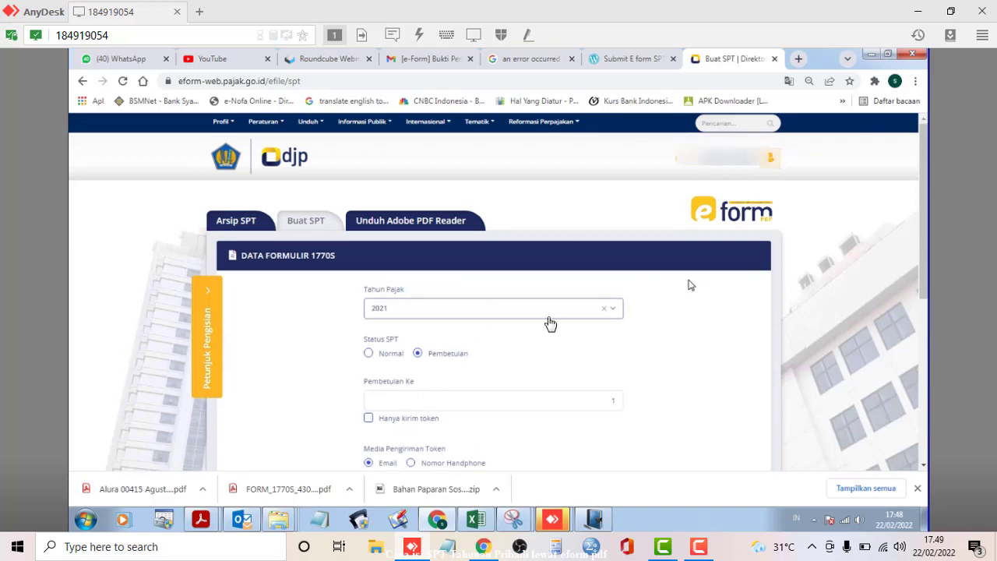
- Switch to the downloaded 1770S form in Adobe Acrobat Reader and go back through its pages to Lampiran 1770 S-II
click(279, 519)
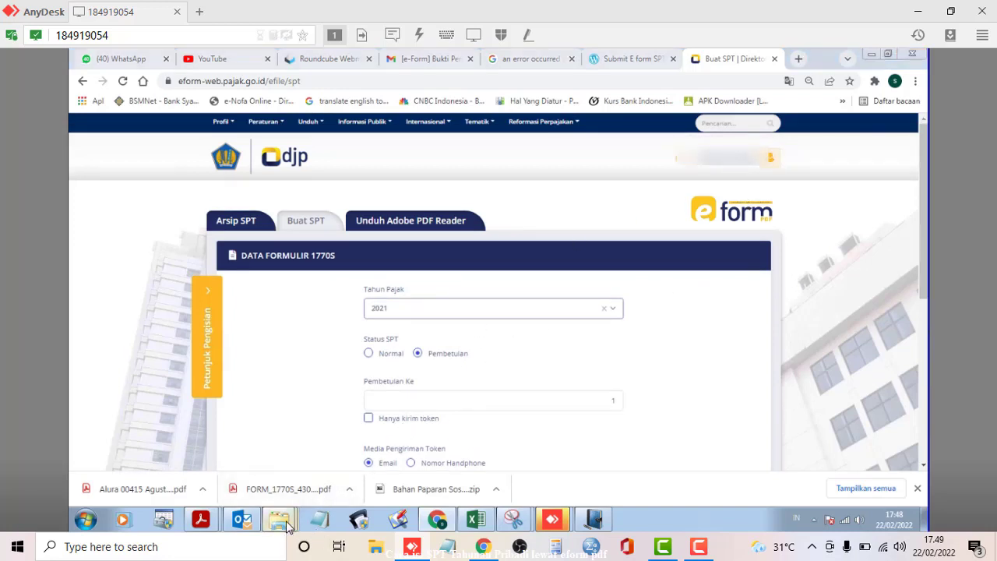
click(170, 445)
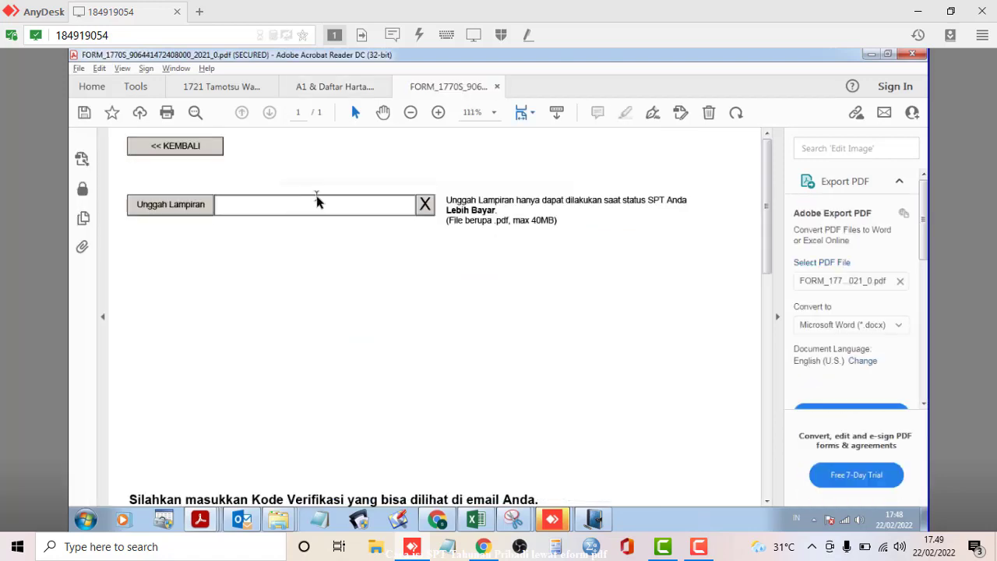
drag(767, 261, 783, 133)
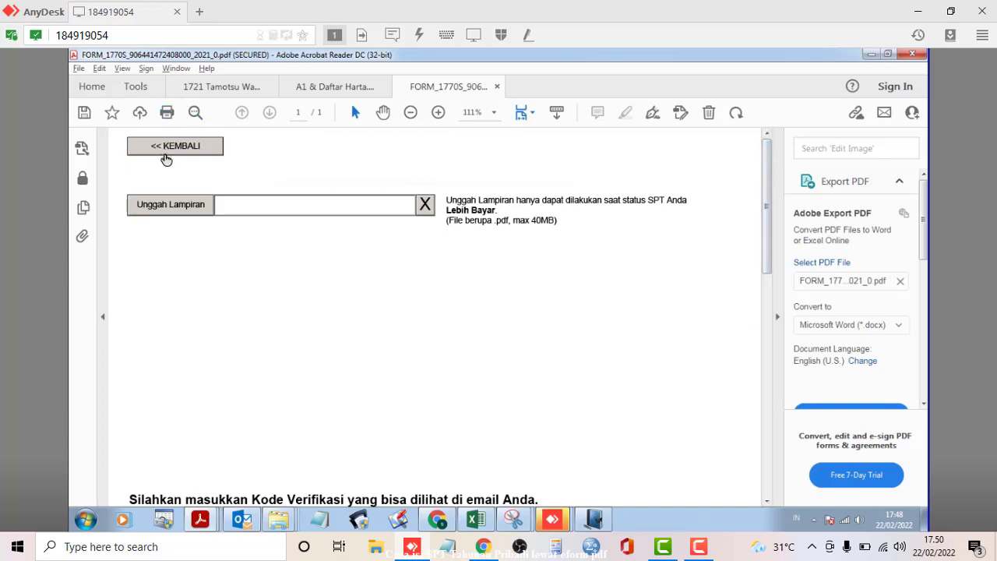
click(168, 153)
click(176, 144)
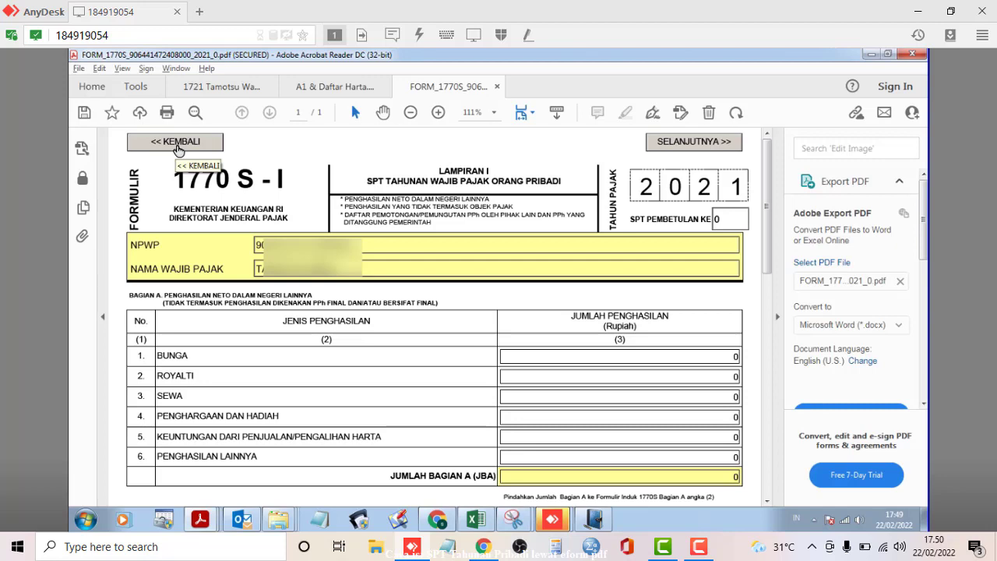
click(177, 145)
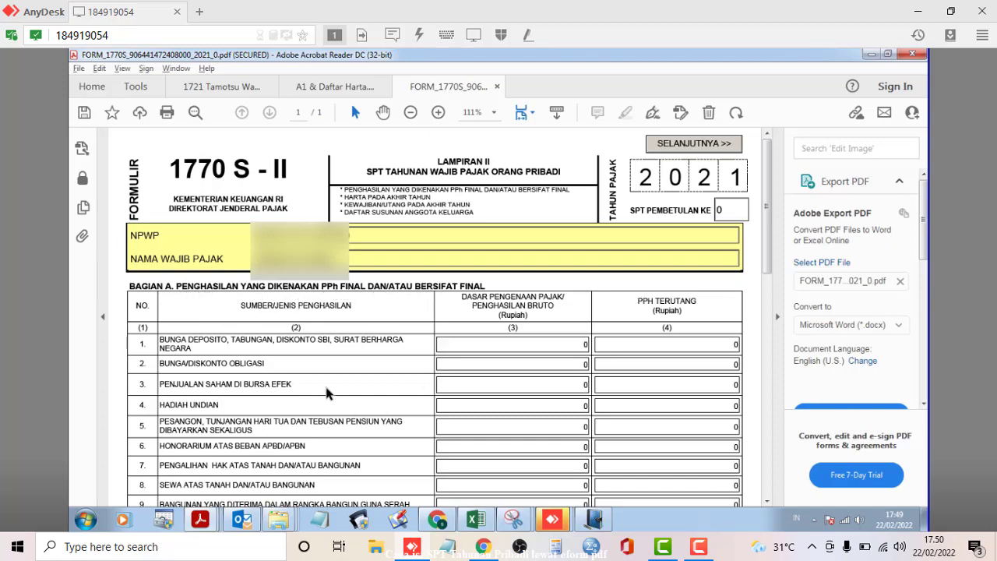
- Review the final-tax income in Bagian A and the year-end assets in Bagian B of Lampiran II, including the available Kode Harta options
scroll(327, 393, down, 3)
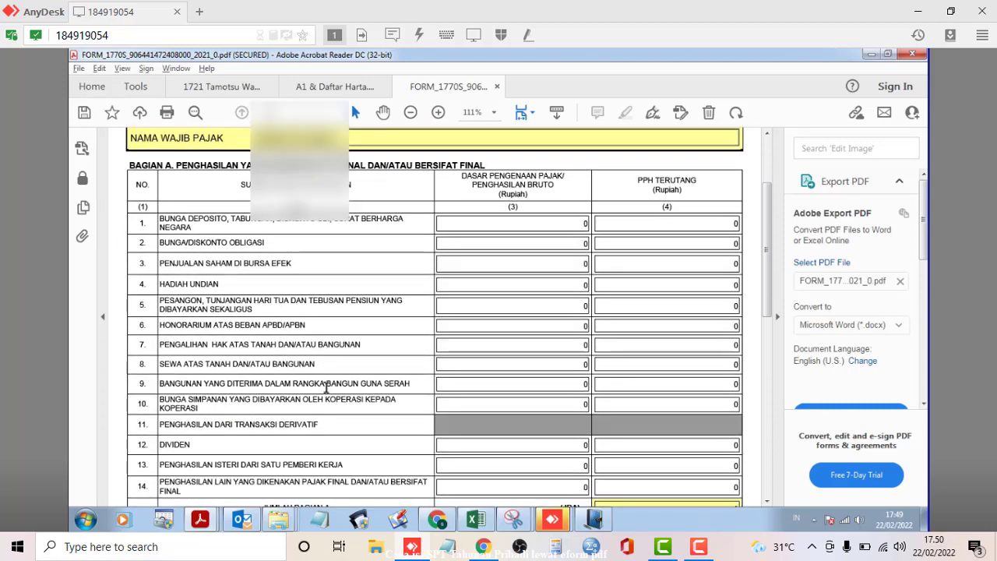
scroll(327, 387, down, 1)
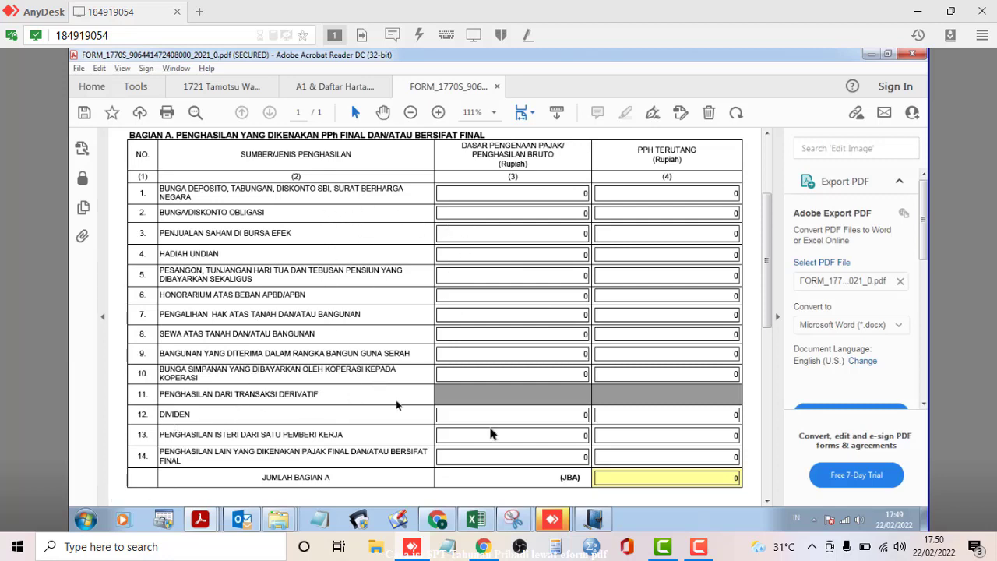
scroll(464, 294, down, 6)
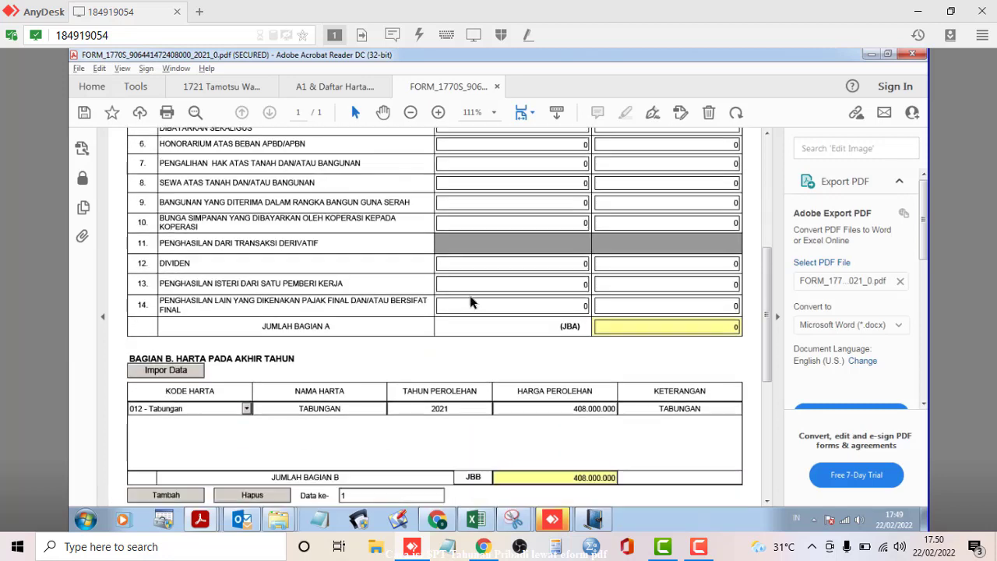
scroll(471, 302, down, 2)
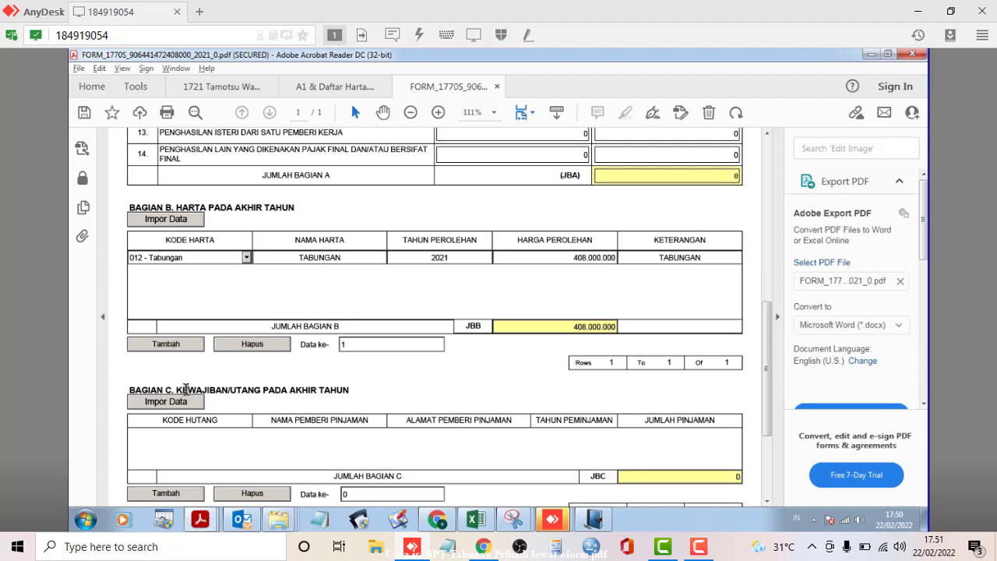
click(246, 258)
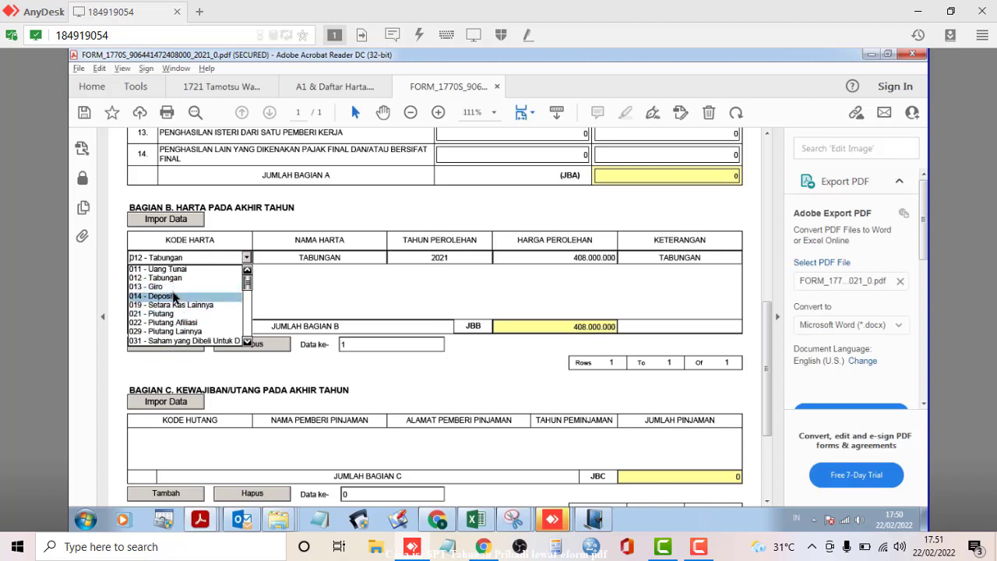
scroll(222, 302, down, 1)
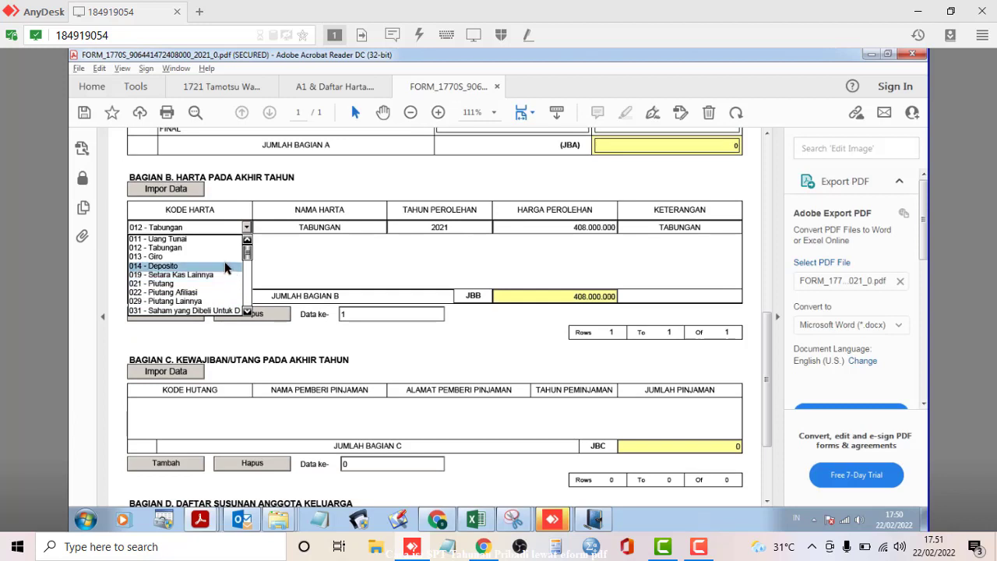
click(296, 254)
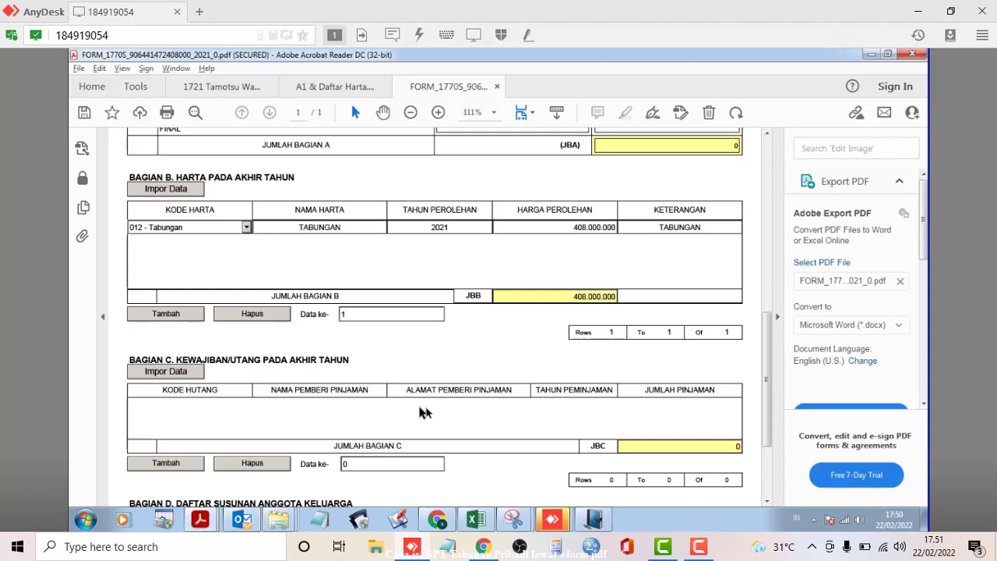
- Add a blank row to Bagian C for year-end debts and view the available Kode Hutang options
click(170, 464)
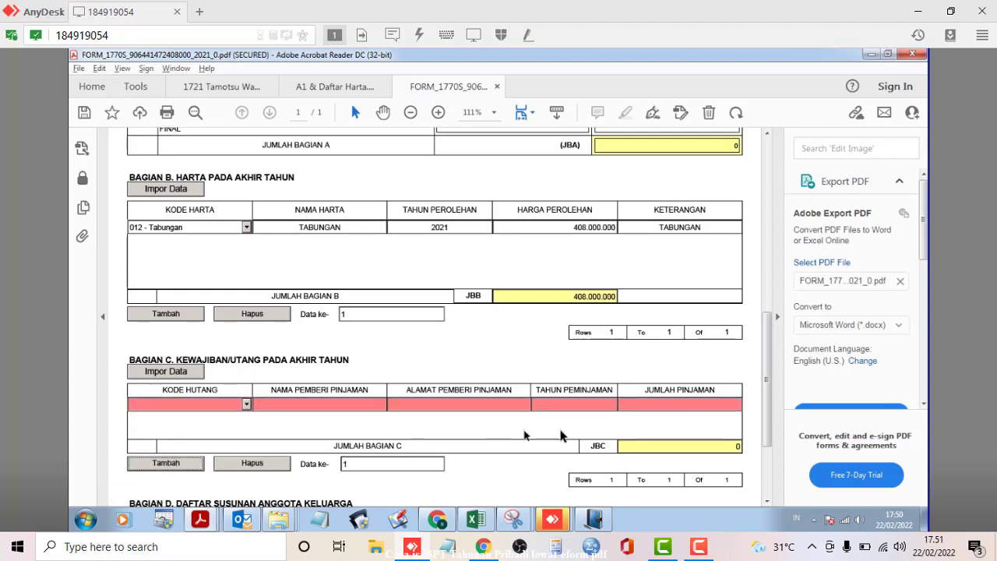
click(246, 405)
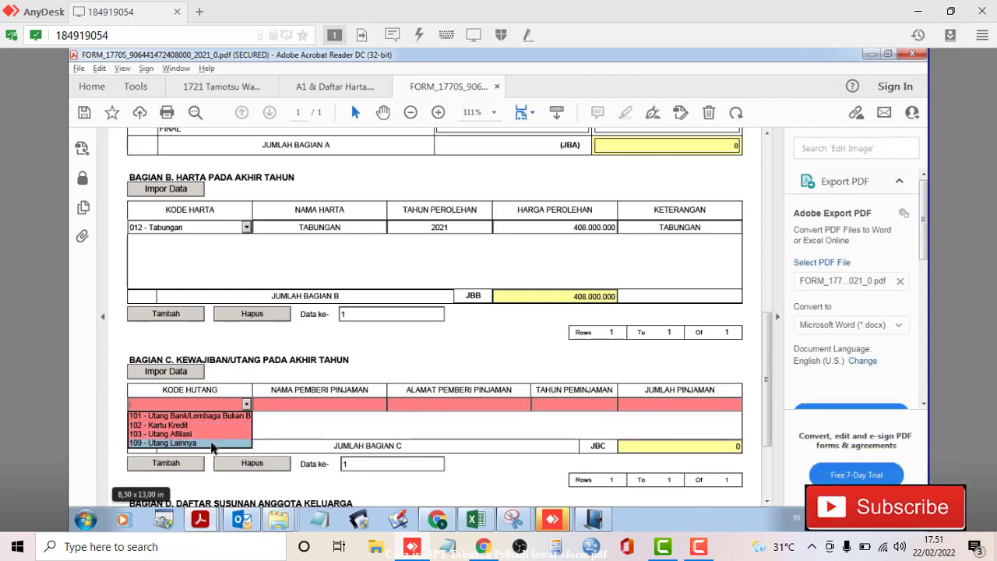
click(311, 422)
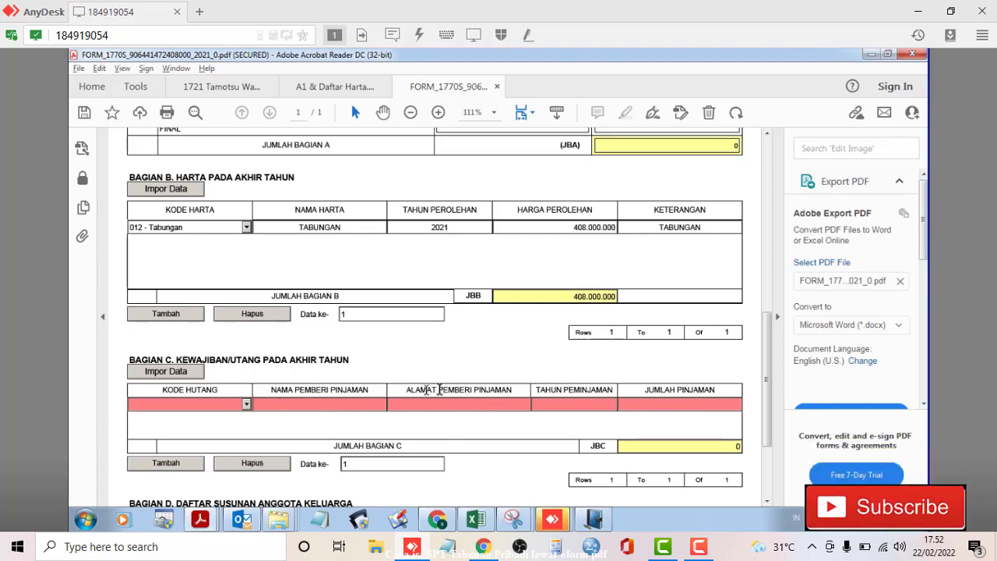
- Try to continue from Lampiran II with the Bagian C debt row left blank
scroll(537, 400, up, 12)
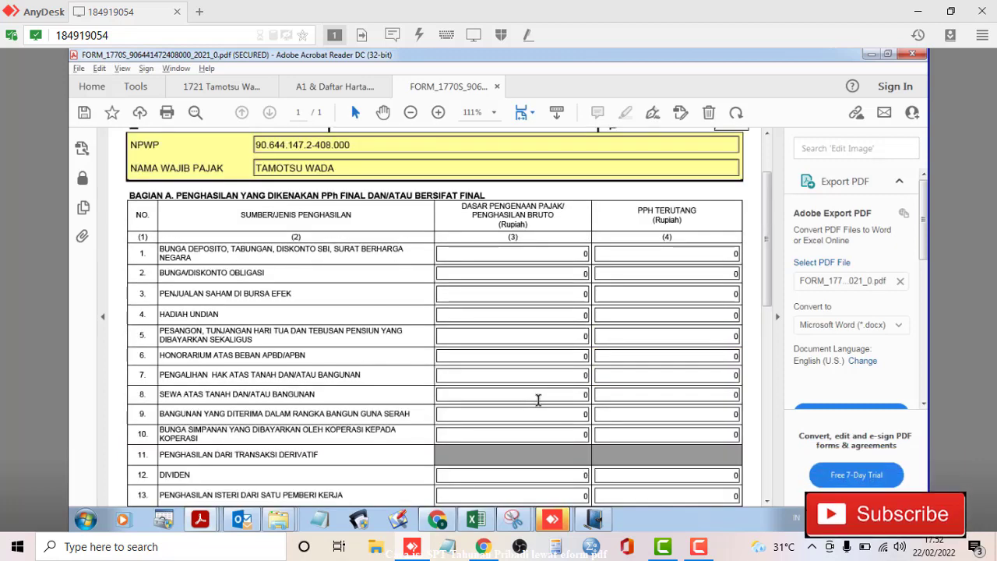
click(718, 152)
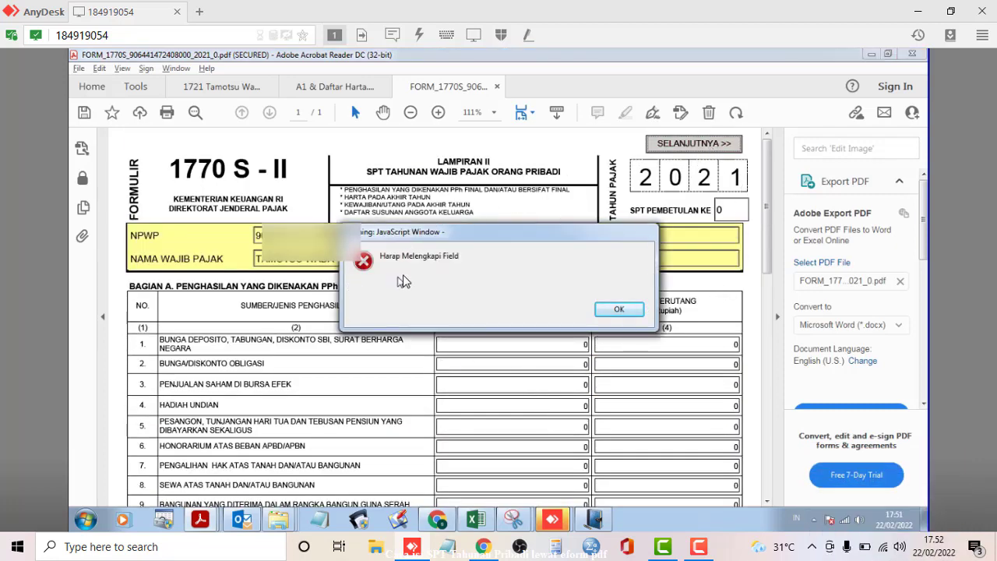
click(635, 310)
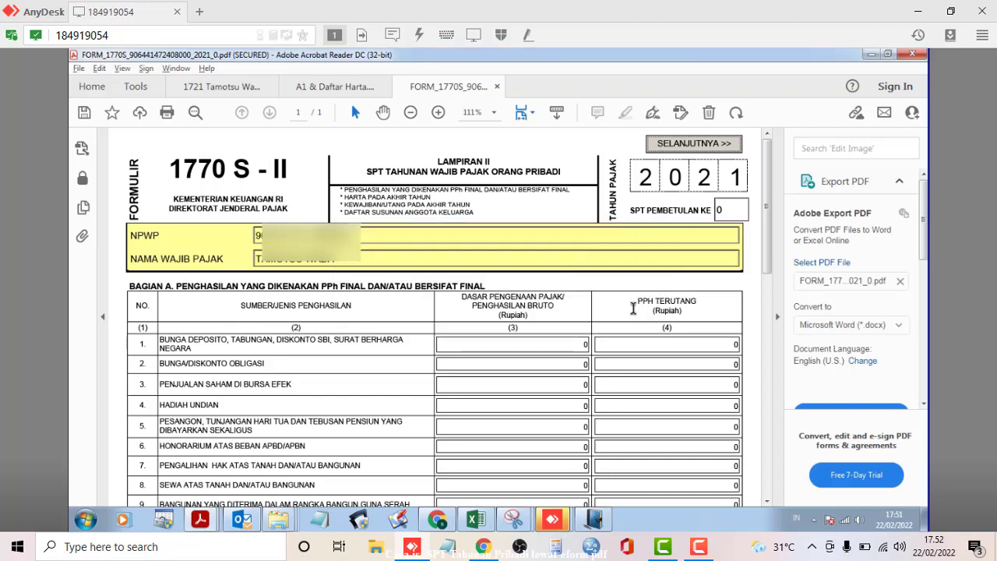
- Delete the blank debt row from Bagian C
scroll(646, 320, down, 10)
scroll(648, 328, down, 3)
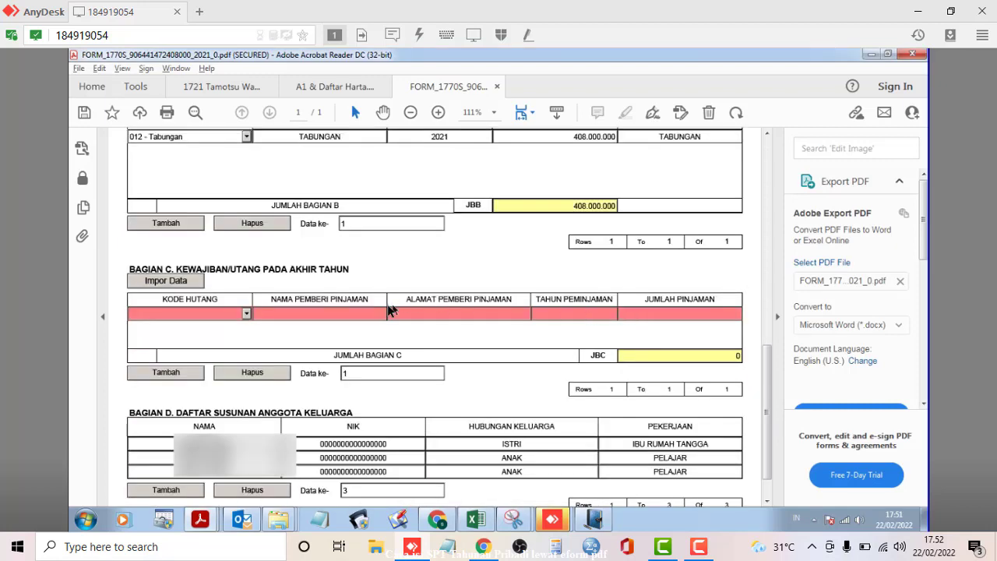
click(257, 374)
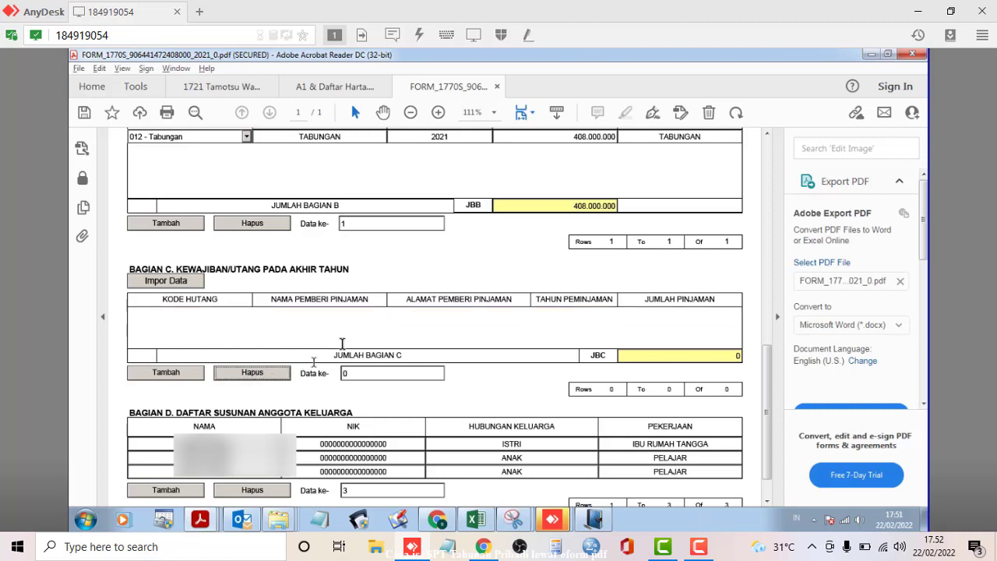
- Check the family member list in Bagian D and continue to Lampiran I (1770 S-I)
scroll(476, 346, down, 1)
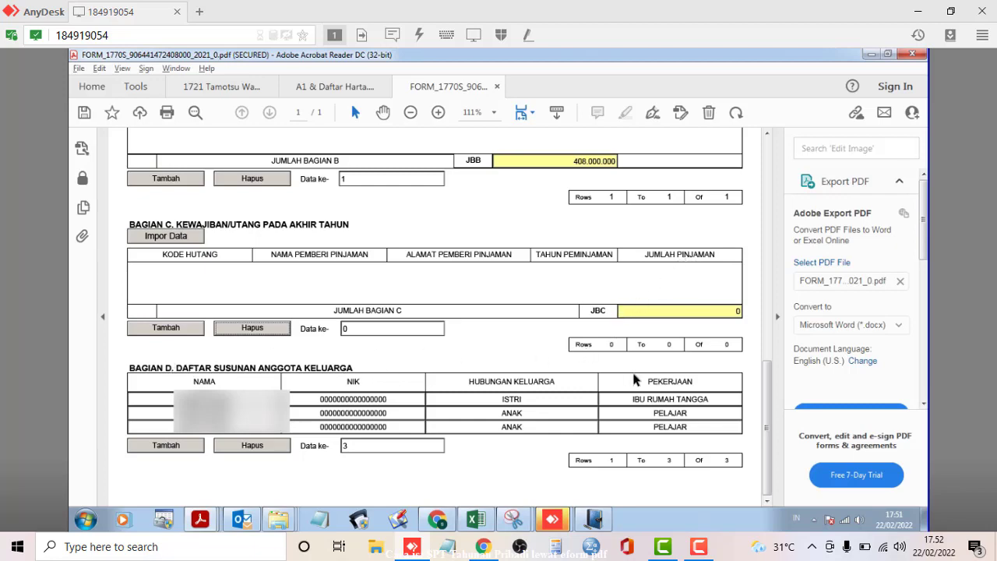
scroll(633, 374, up, 15)
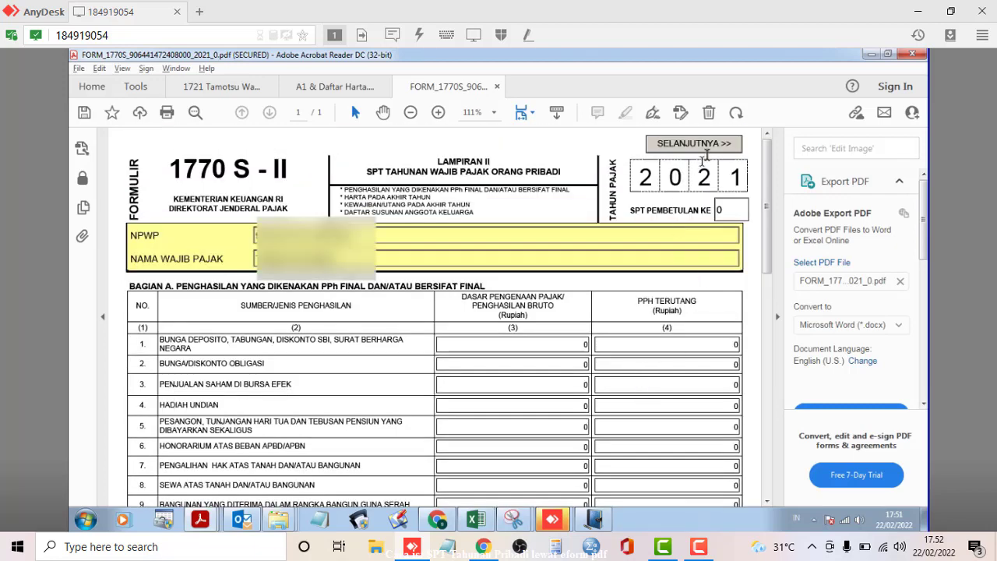
click(693, 143)
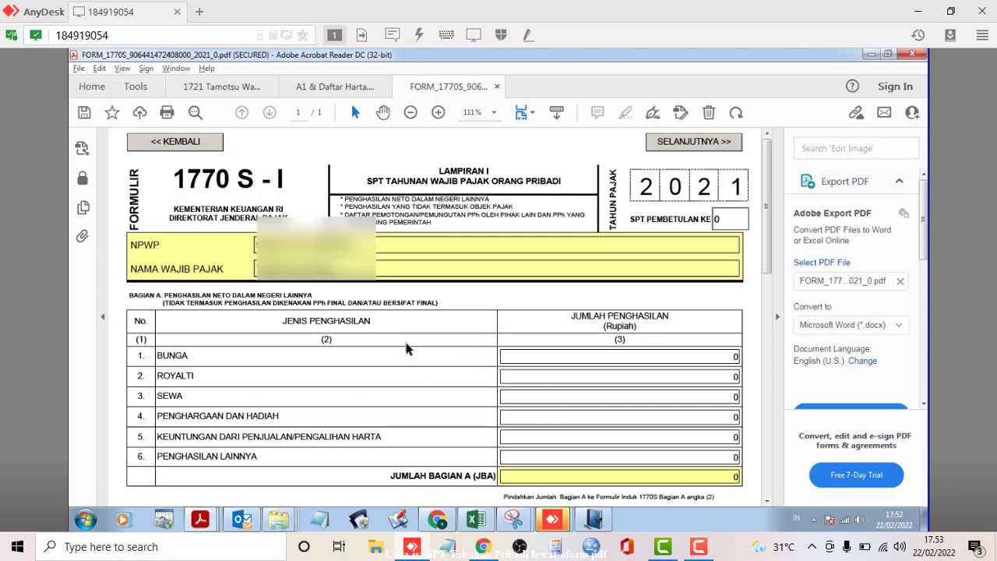
- Check the other income, non-taxable income and PPh withholding sections of Lampiran I, and continue to the main 1770 S form
scroll(405, 348, down, 10)
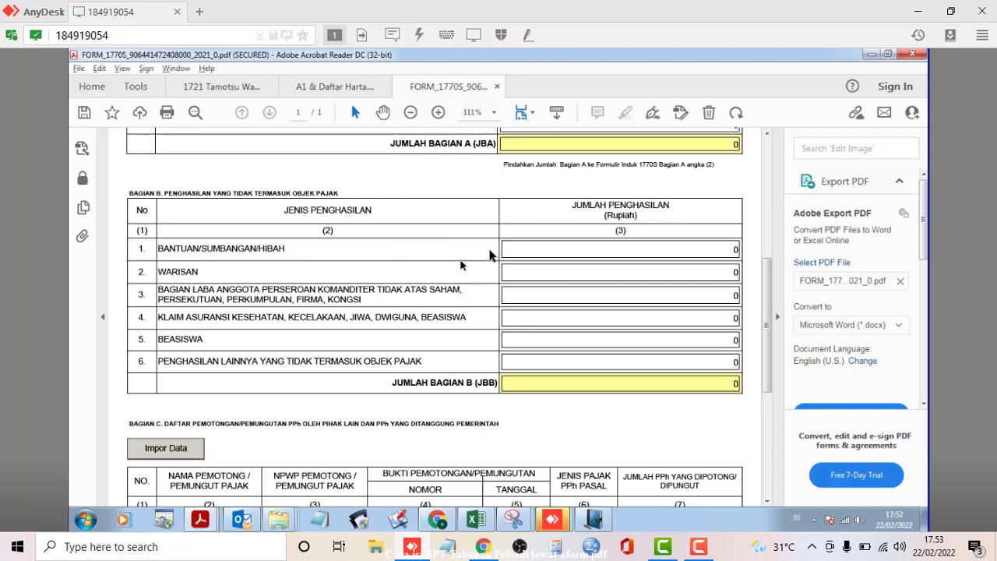
scroll(447, 311, down, 6)
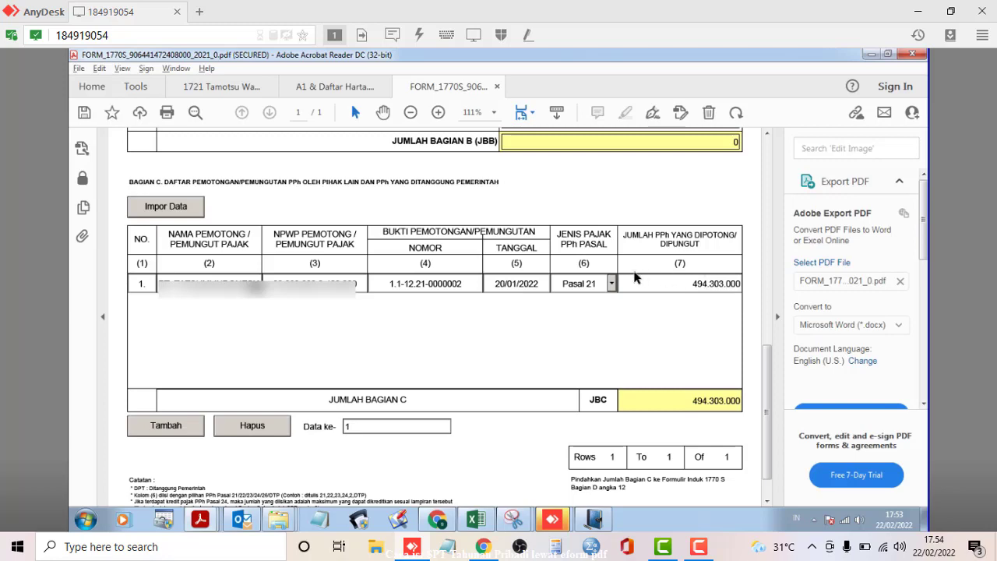
scroll(536, 311, down, 1)
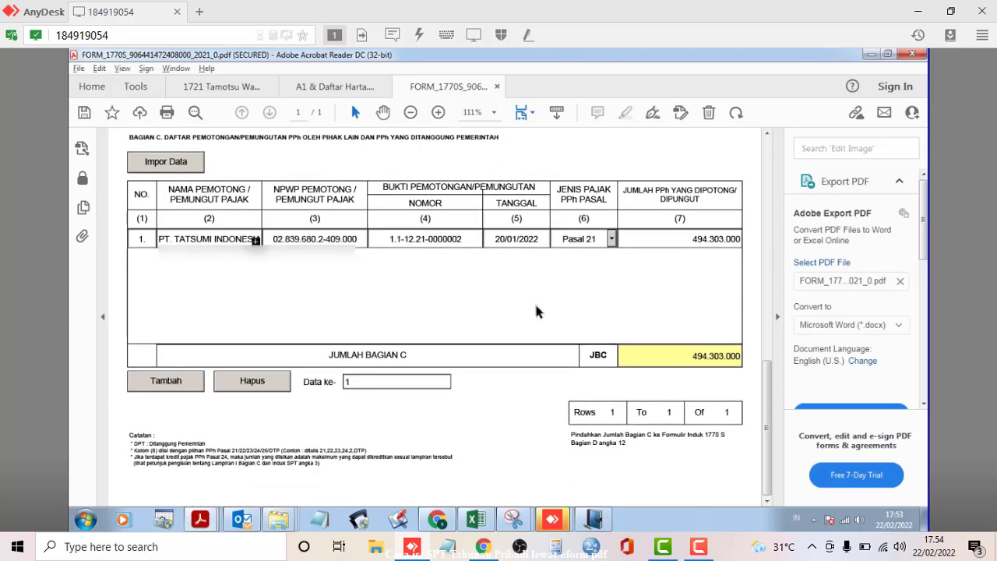
scroll(536, 311, up, 10)
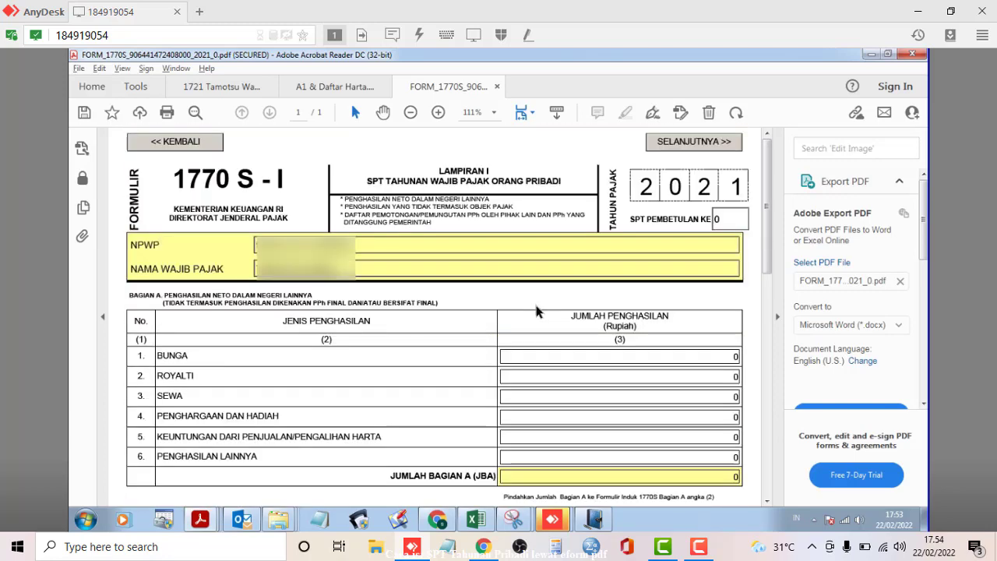
click(697, 147)
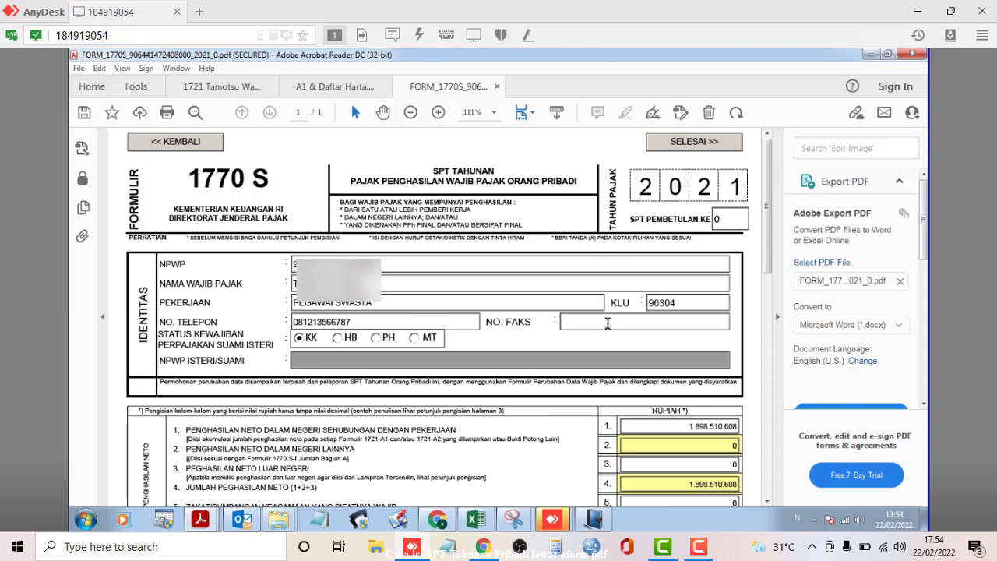
- Compare the net income, PTKP and PPh terutang figures on the main 1770 S form with the 1721-A1 withholding slip
scroll(608, 323, down, 6)
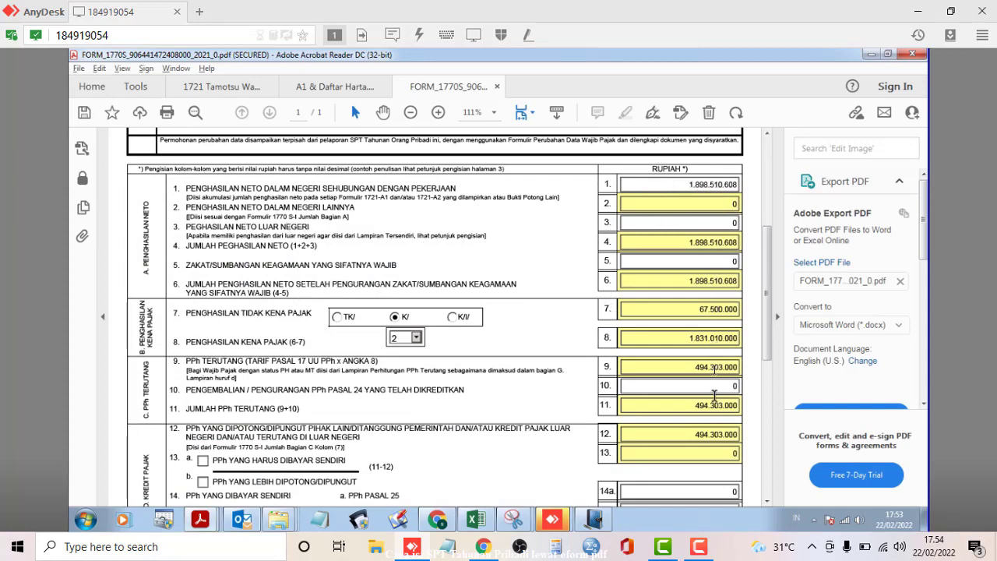
click(222, 87)
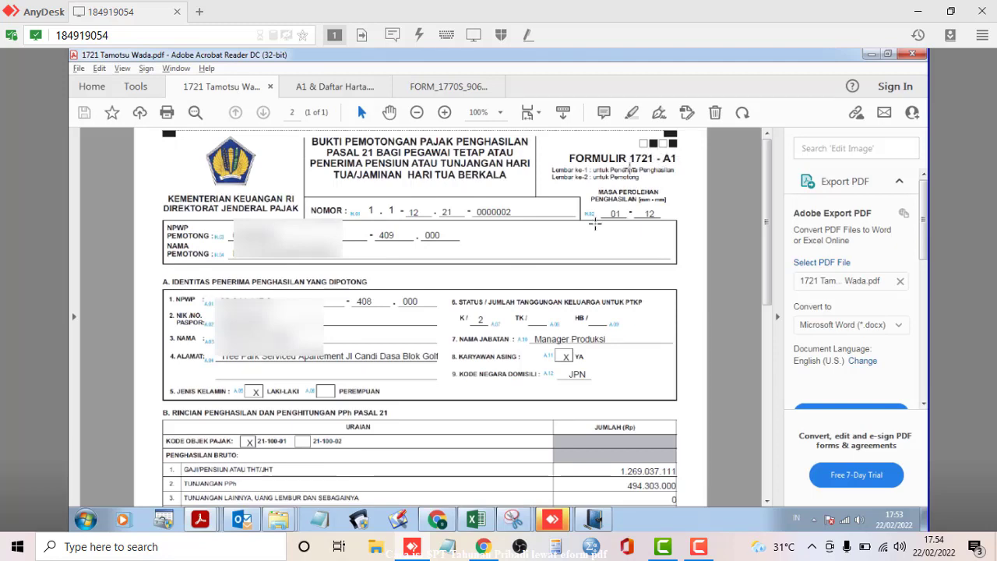
drag(767, 200, 760, 392)
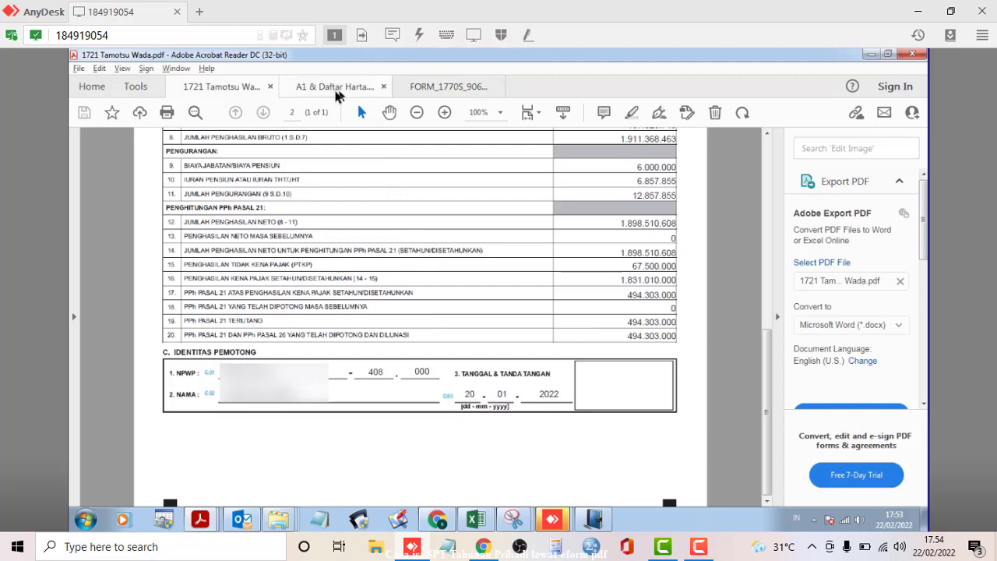
click(434, 85)
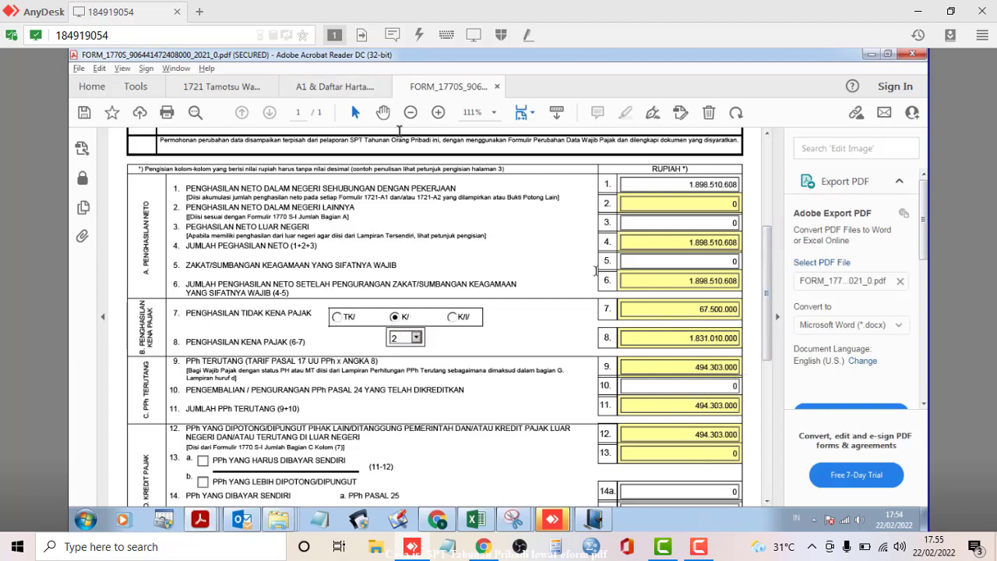
click(234, 88)
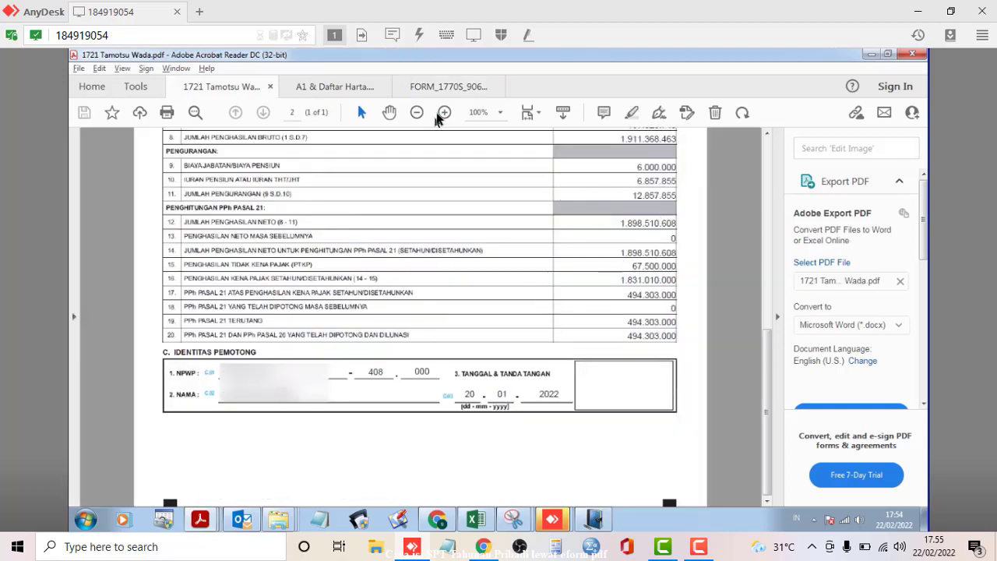
click(436, 86)
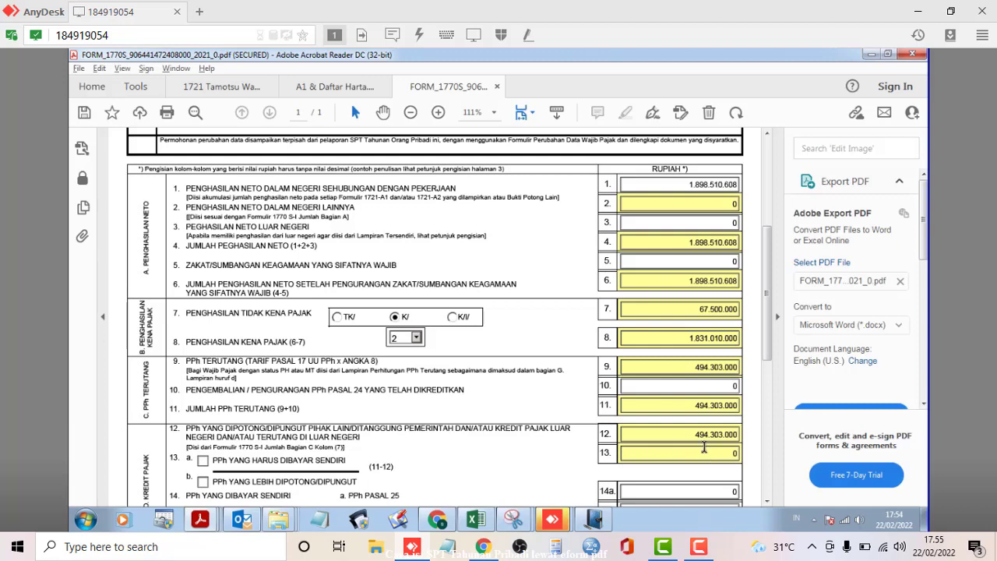
- Review the tax credit, under/overpayment, PPh Pasal 25 instalment, attachment and Pernyataan sections of the main 1770 S form
scroll(662, 433, down, 4)
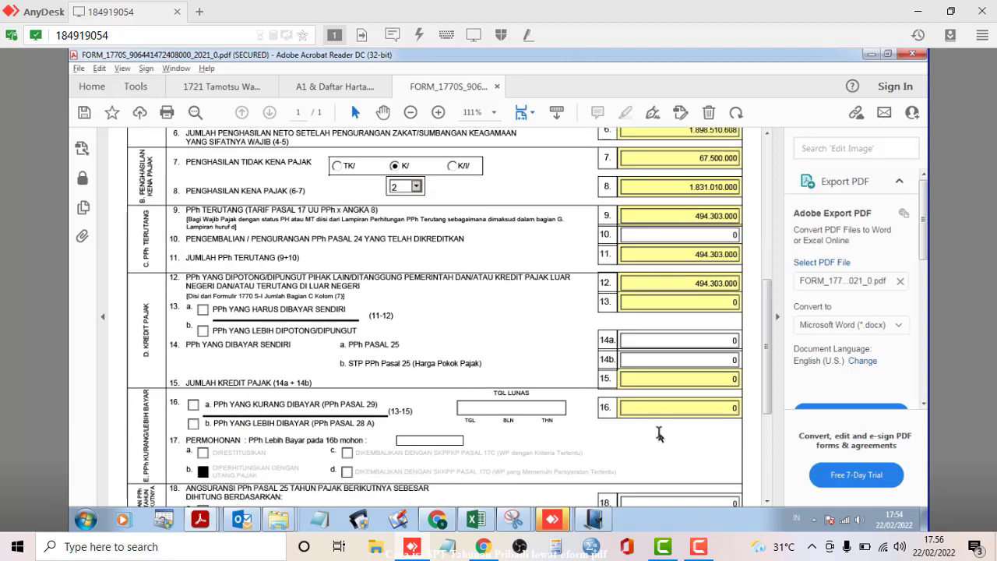
scroll(658, 436, down, 2)
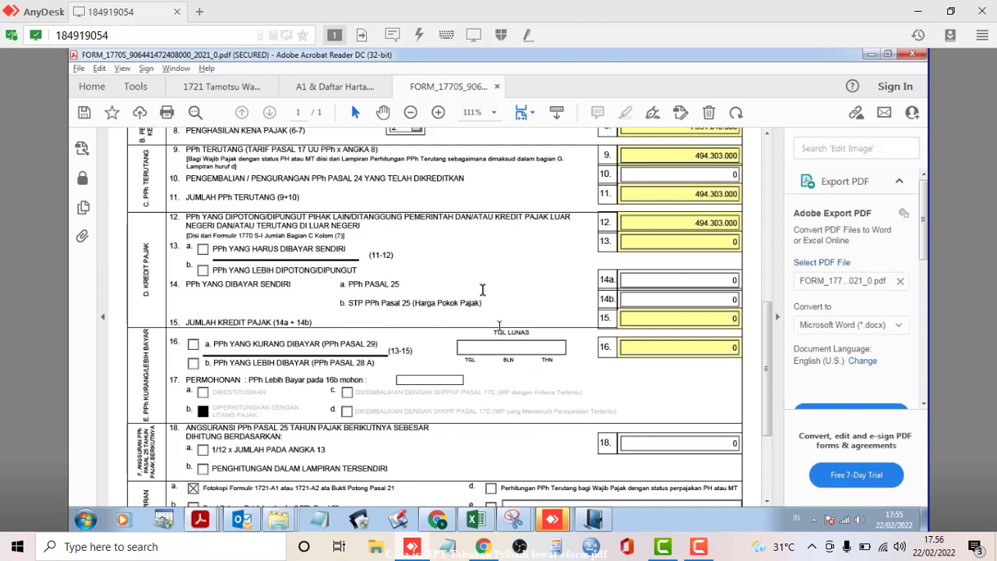
scroll(632, 317, down, 4)
scroll(632, 320, down, 1)
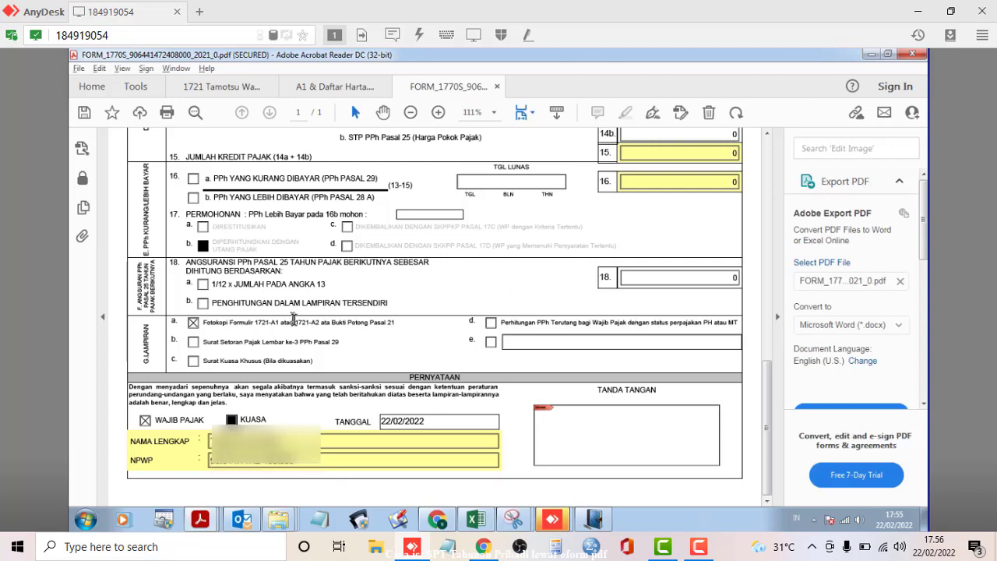
- Open the digital ID selection for the Tanda Tangan field, cancel it, and return to the start of the 1770 S form
click(618, 438)
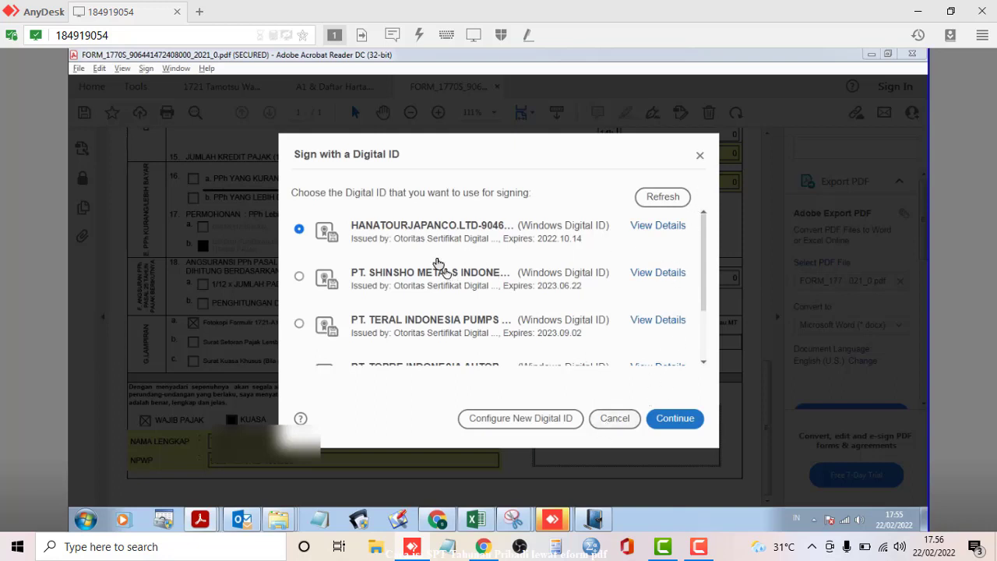
click(612, 419)
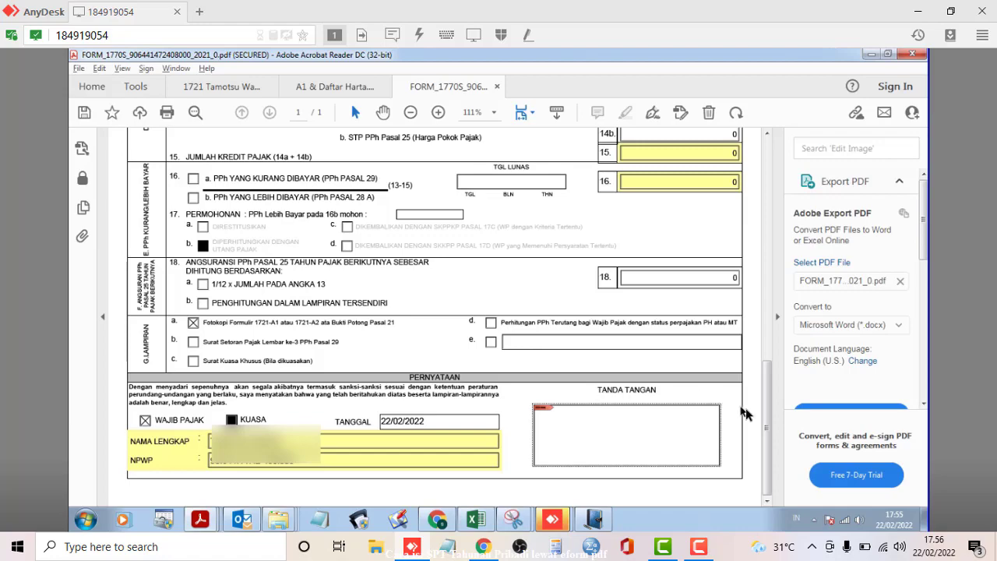
drag(767, 421, 767, 194)
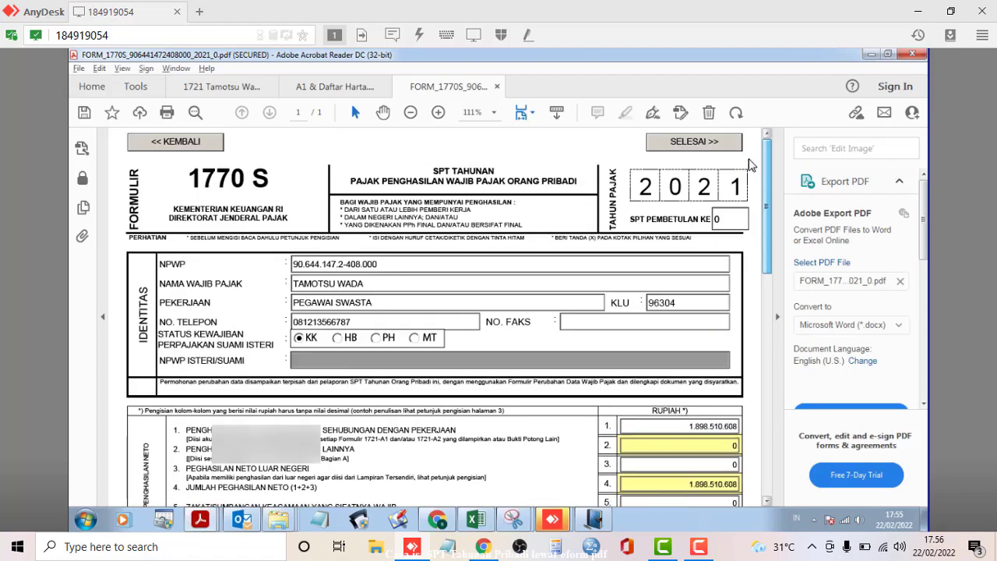
- Complete the main 1770 S form to reach the submission page, and try to upload an attachment there
click(691, 143)
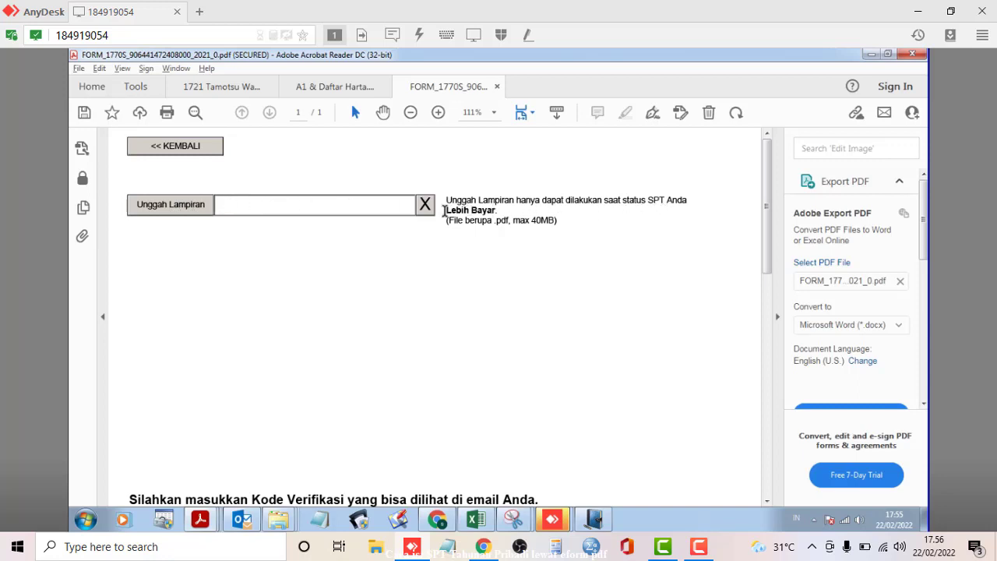
click(170, 205)
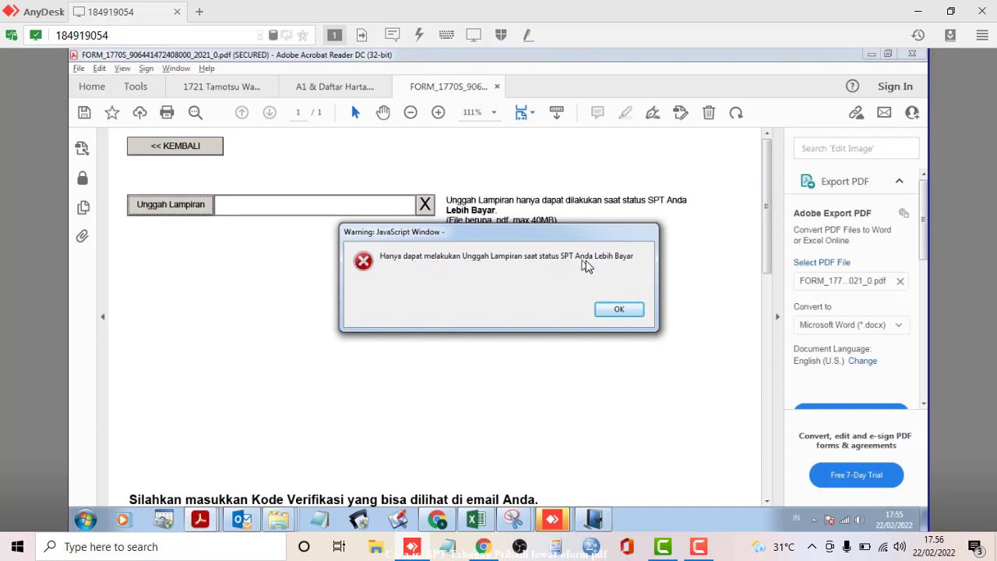
click(618, 309)
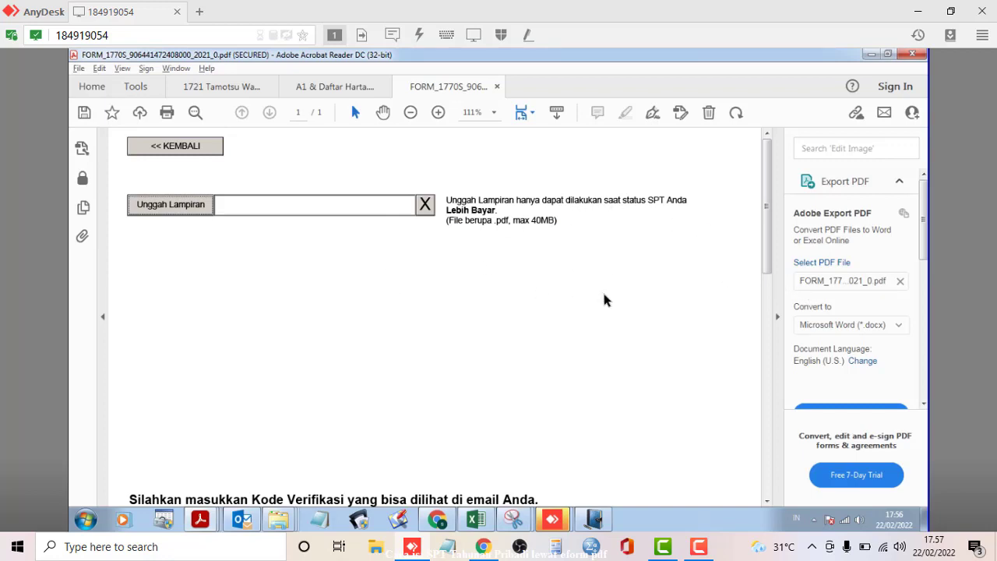
- Clear the existing code from the Kode Verifikasi field on the submission page
scroll(604, 299, down, 3)
scroll(602, 294, down, 3)
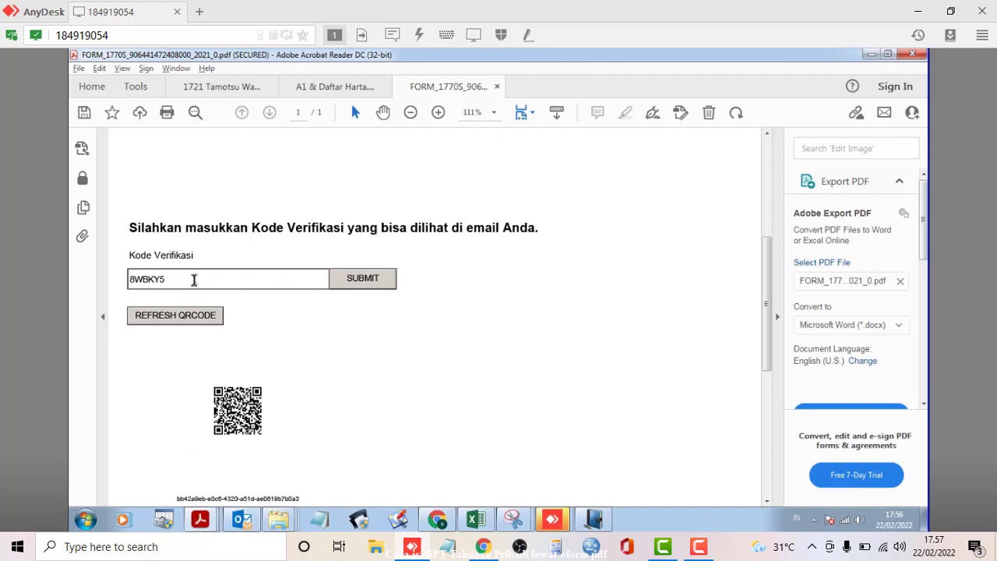
drag(194, 281, 115, 280)
key(BackSpace)
- Switch to the browser, check the token delivery options on DJP Online, and open the [E-Form] Kode Verifikasi email in Gmail
click(440, 521)
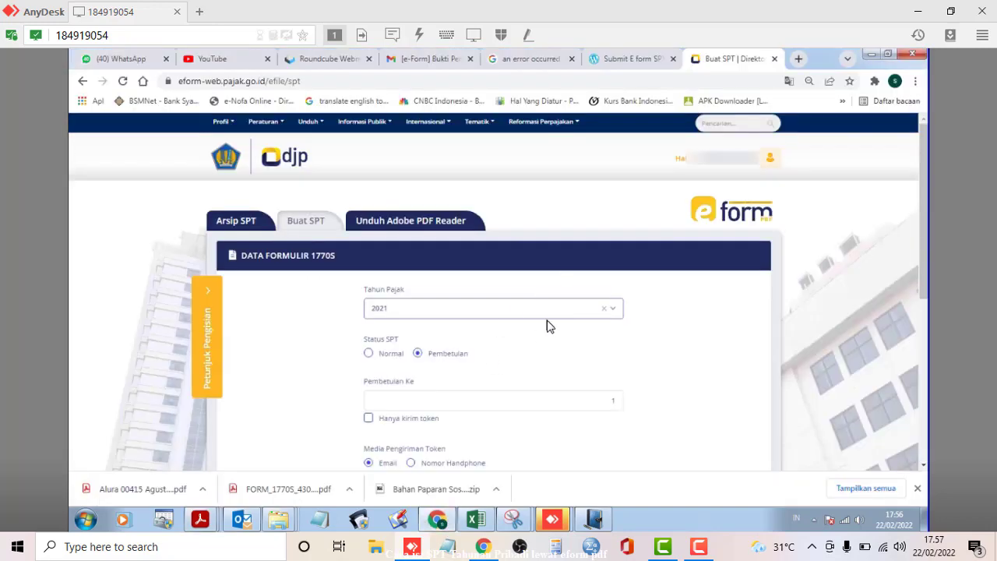
scroll(547, 325, down, 2)
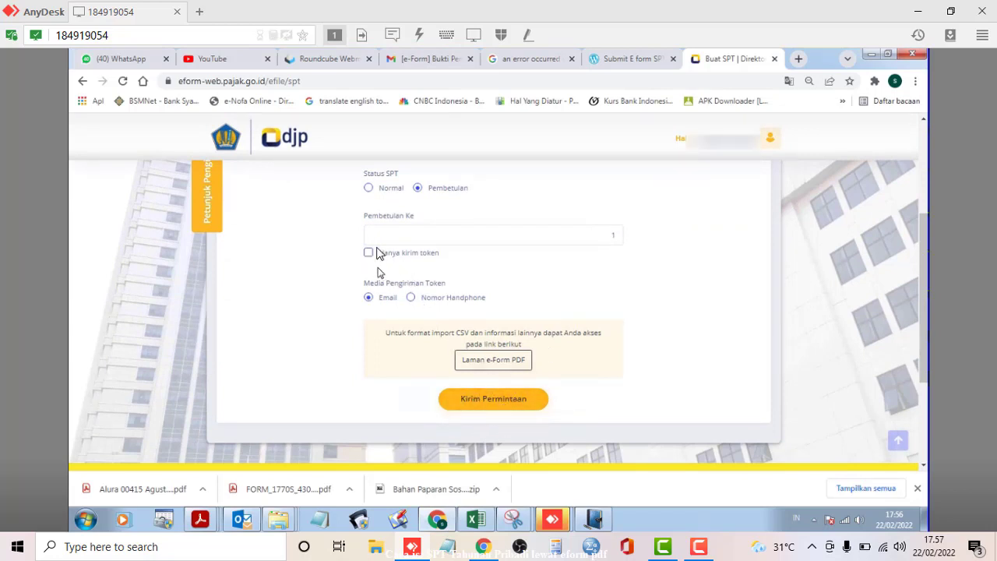
click(434, 60)
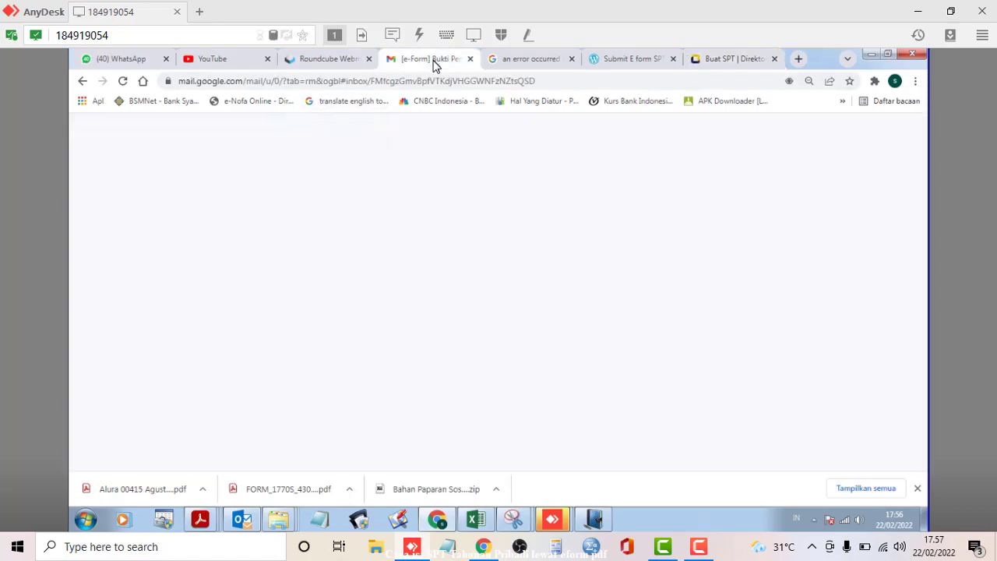
click(201, 204)
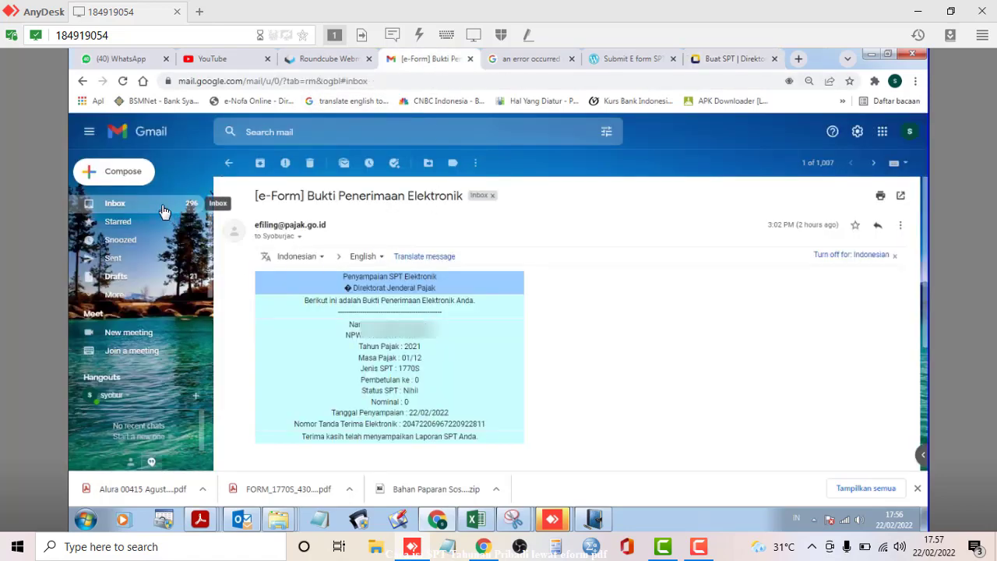
click(403, 243)
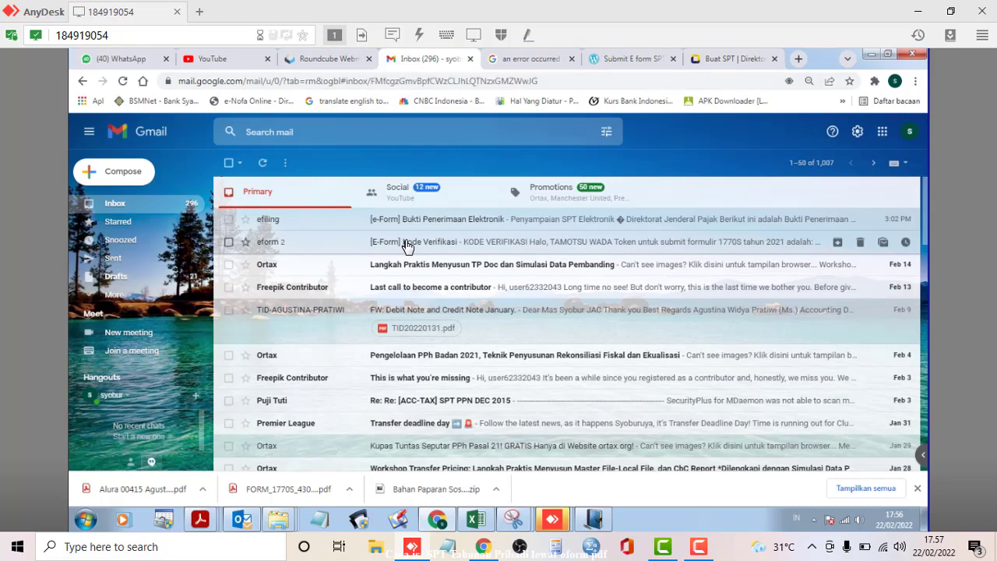
scroll(617, 338, down, 2)
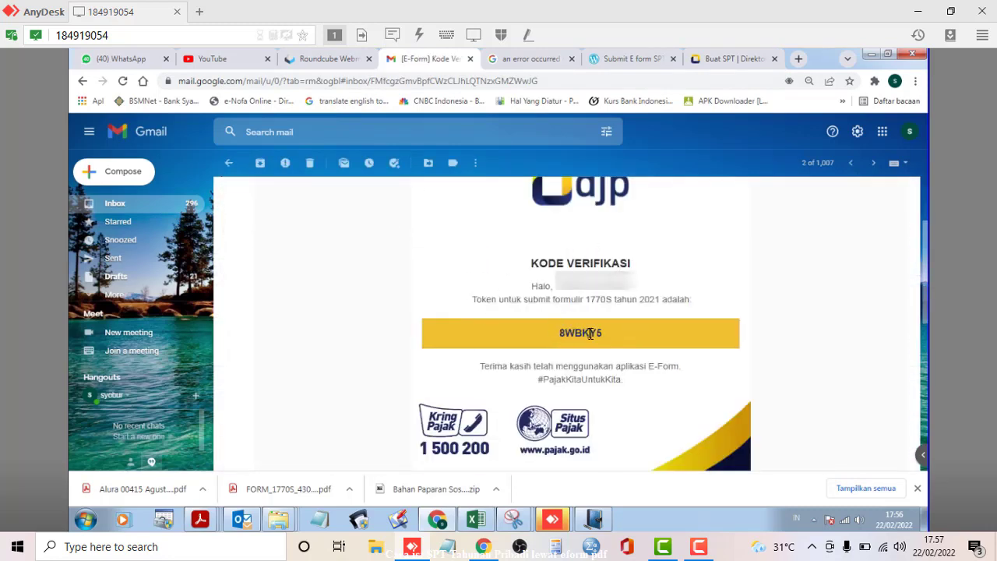
key(alt+Tab)
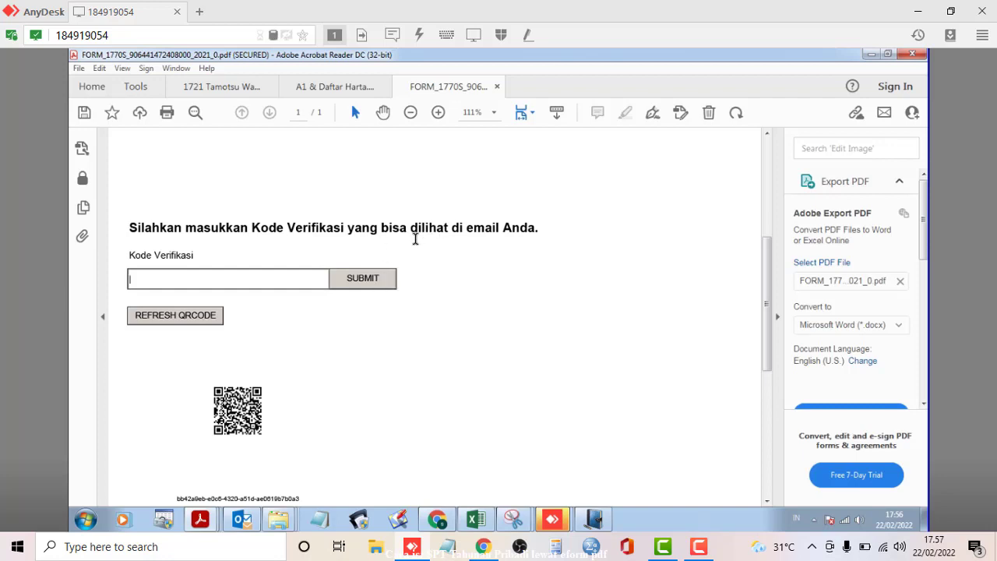
key(alt+Tab)
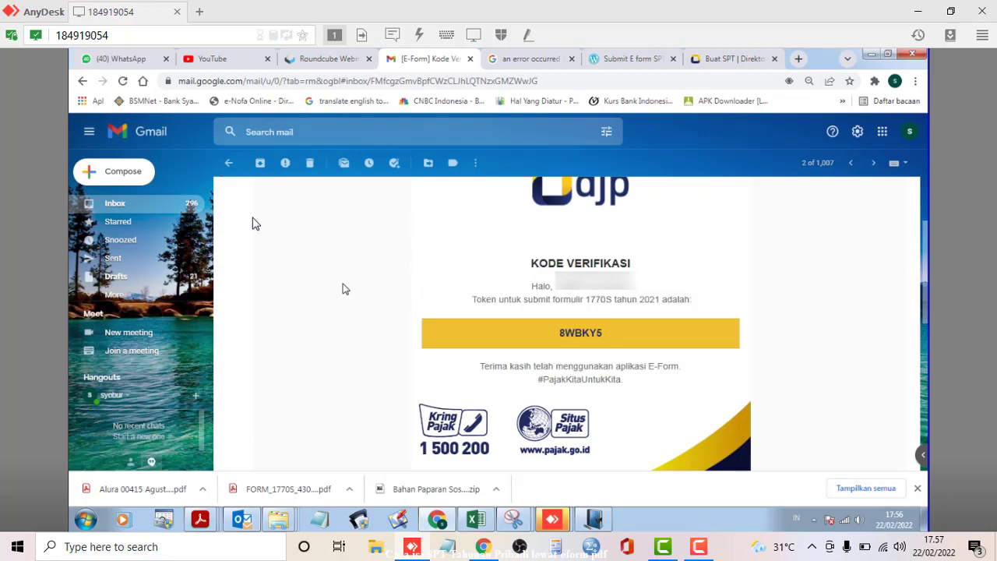
- Find the [e-Form] Bukti Penerimaan Elektronik email in the Gmail inbox, and open the Arsip SPT list on DJP Online
click(160, 209)
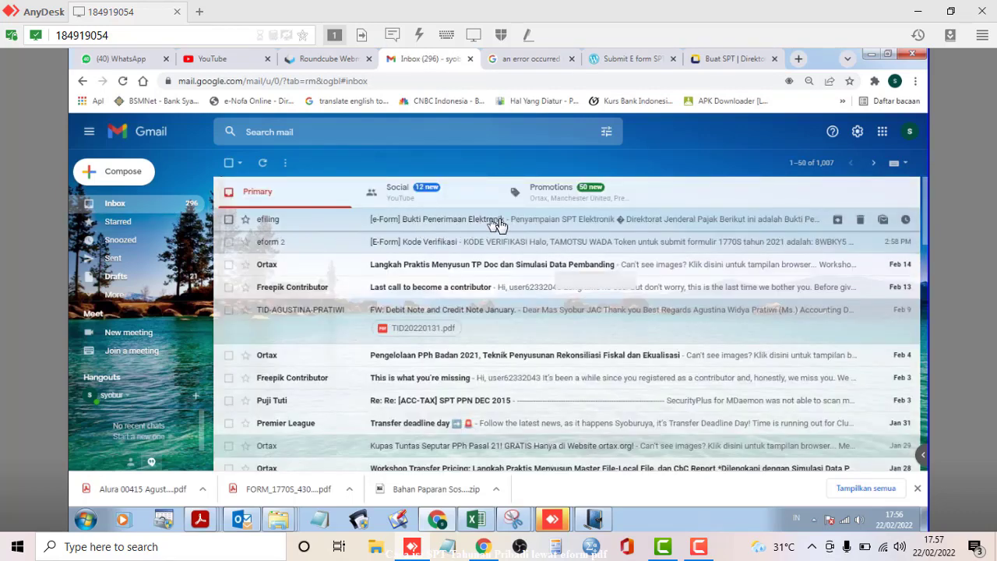
click(732, 61)
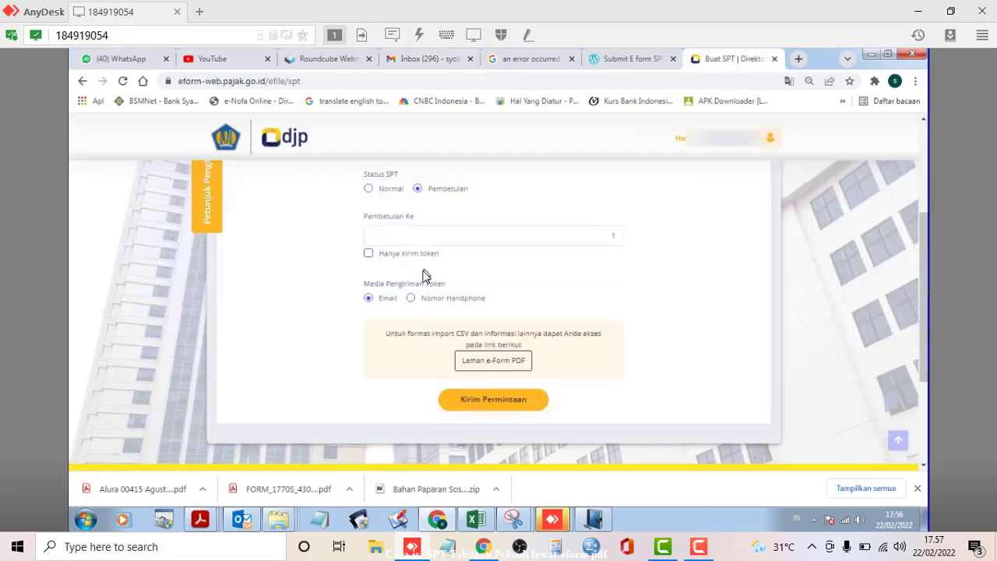
scroll(427, 274, up, 3)
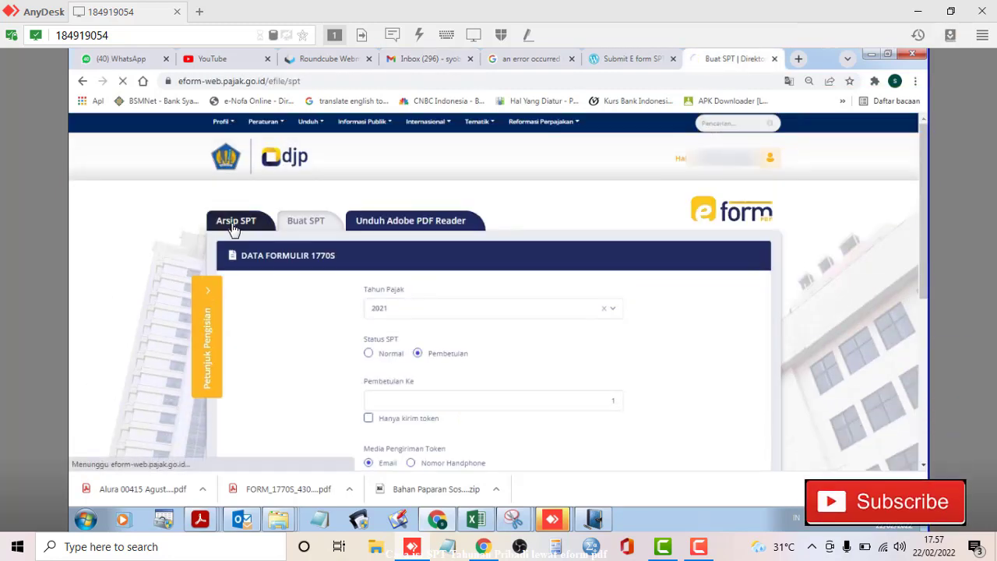
click(233, 221)
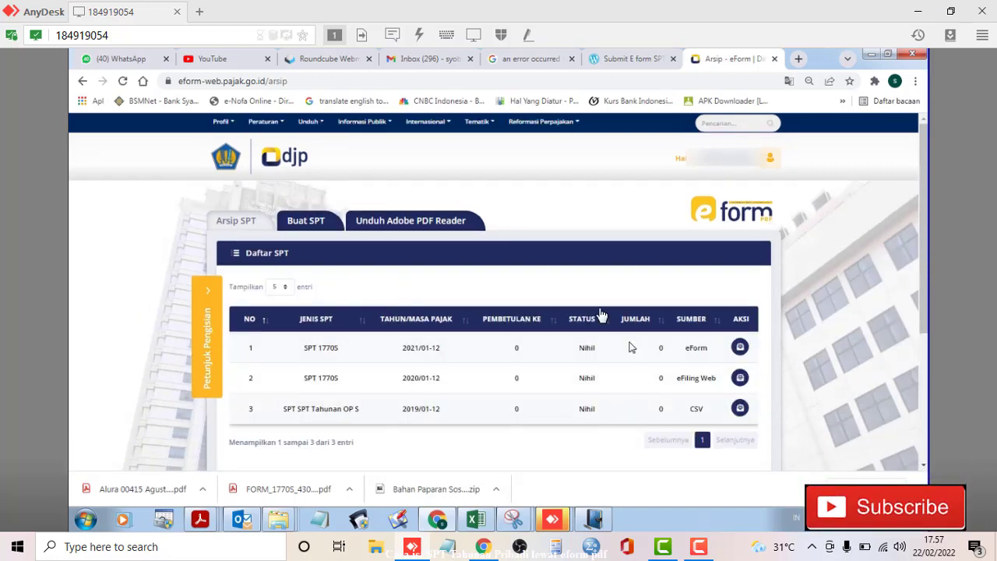